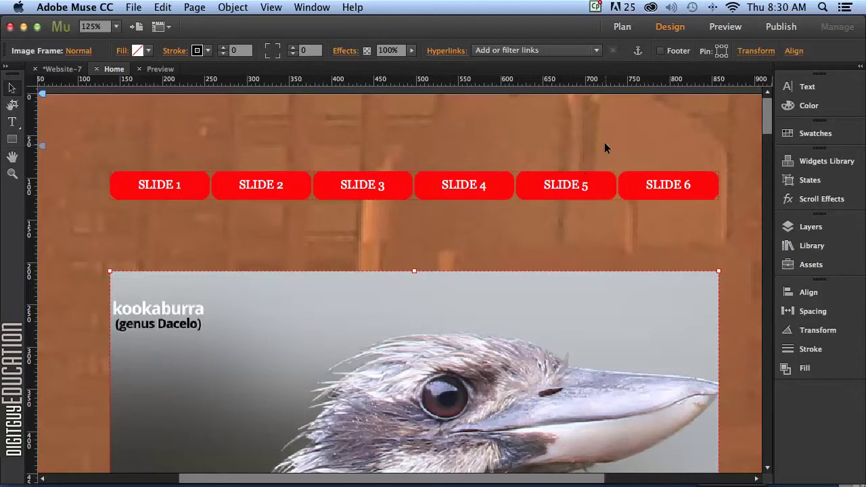
Preview the kookaburra page and scroll up and down to watch the SLIDE 1–6 menu.
click(726, 27)
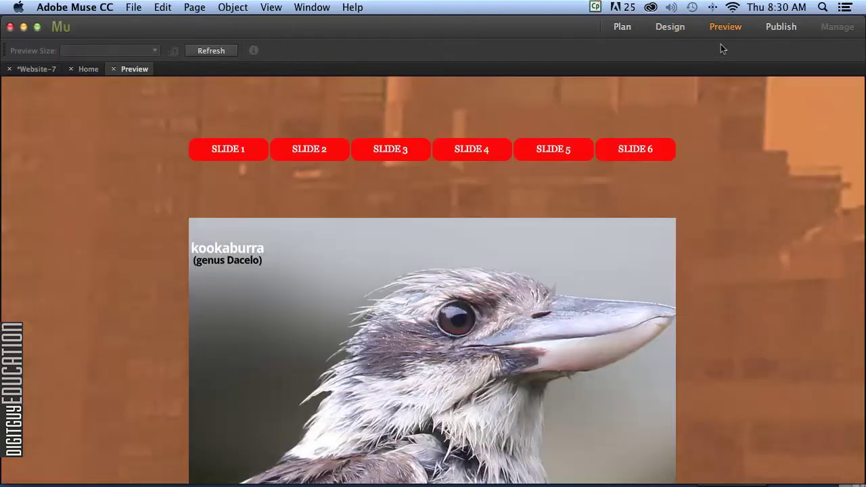
scroll(455, 251, down, 5)
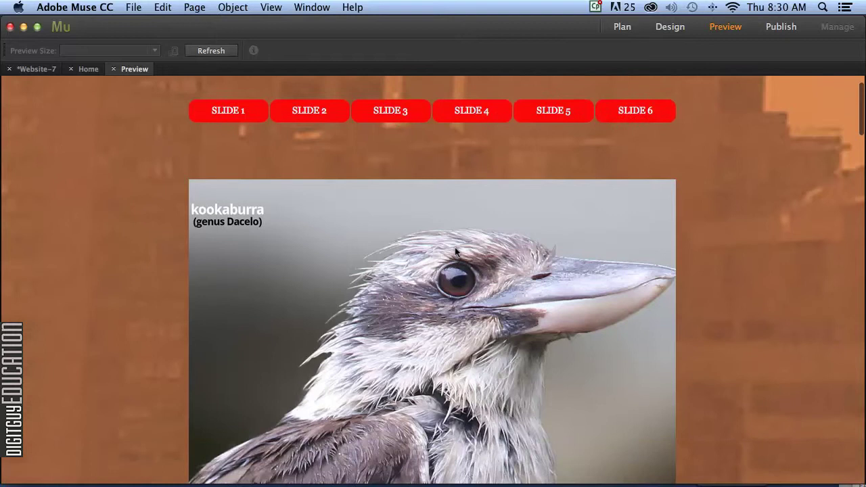
scroll(456, 252, up, 2)
scroll(455, 247, up, 3)
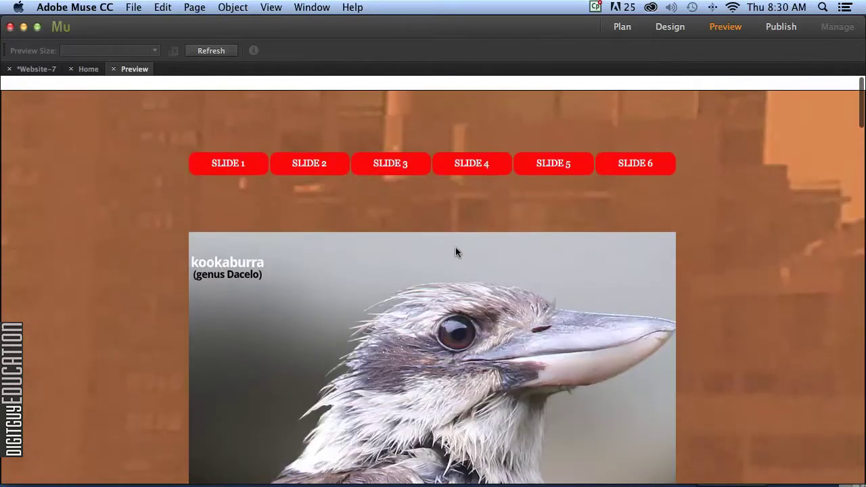
scroll(455, 247, down, 2)
scroll(455, 247, down, 3)
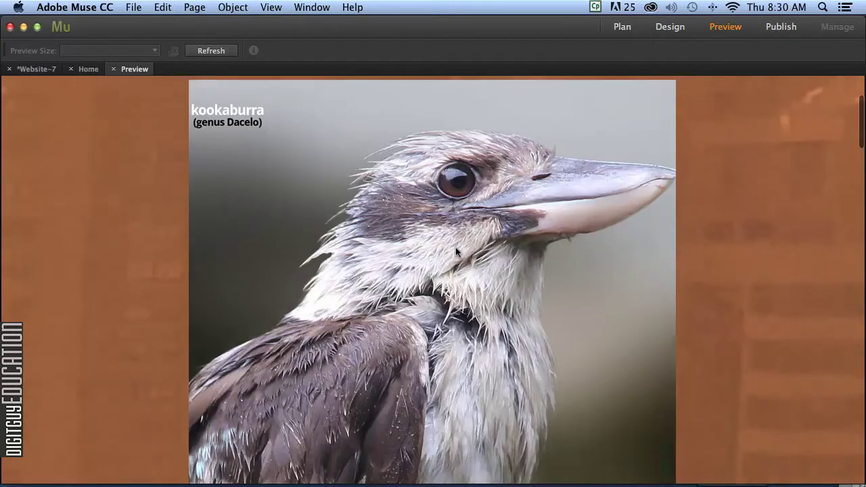
scroll(455, 247, up, 4)
scroll(456, 247, down, 1)
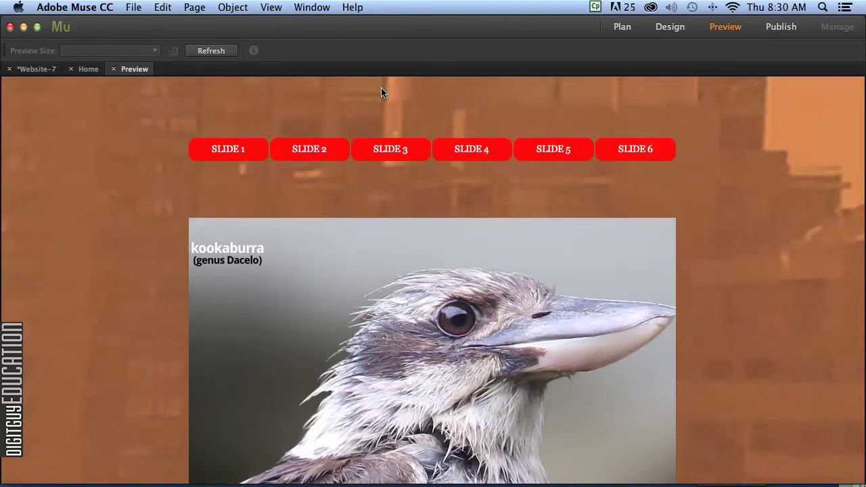
Drag the SLIDE 1–6 menu bar up from Y 5 to Y 3 at the page top.
click(662, 29)
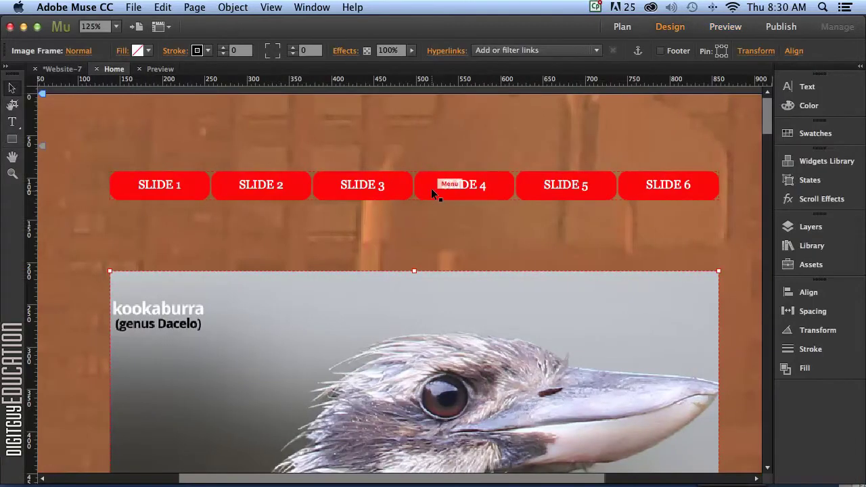
click(431, 188)
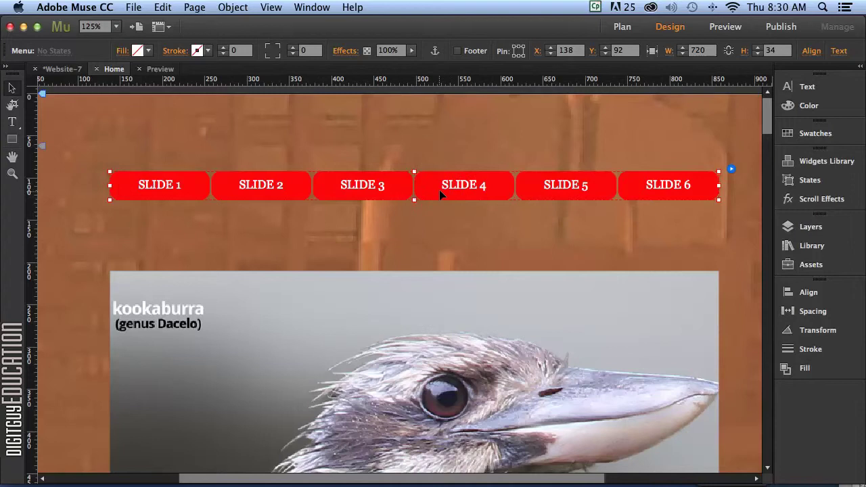
drag(439, 190, 435, 127)
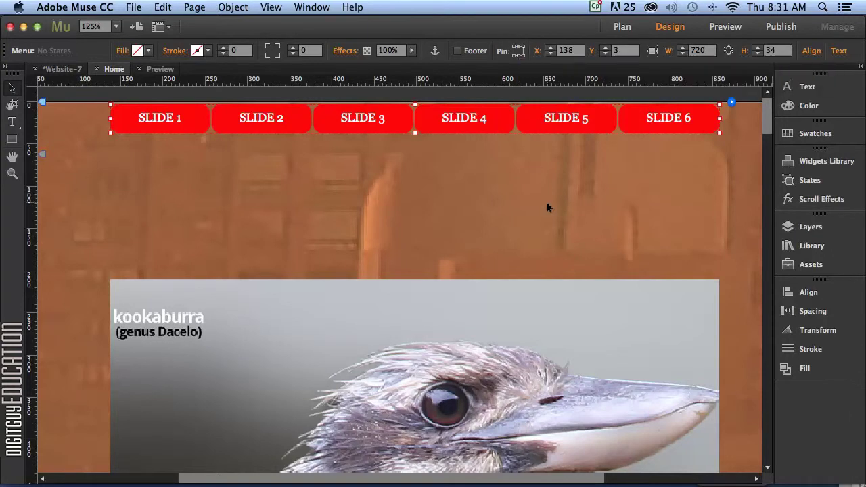
click(499, 189)
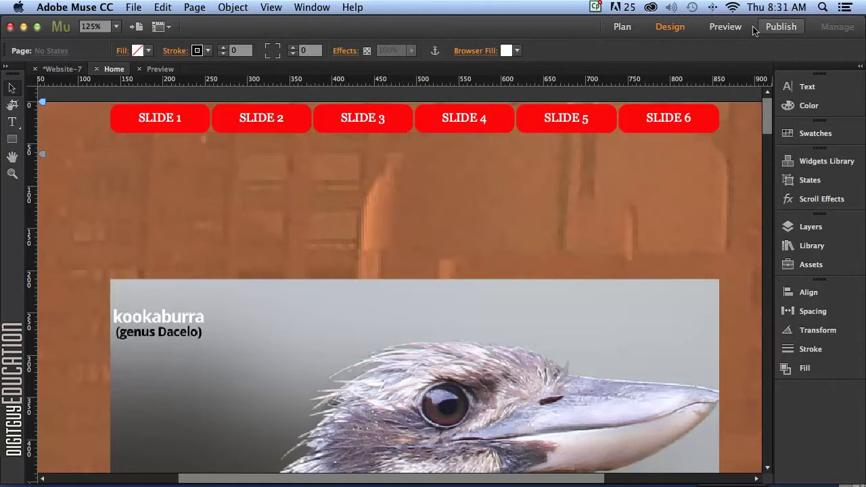
click(723, 28)
scroll(695, 221, down, 5)
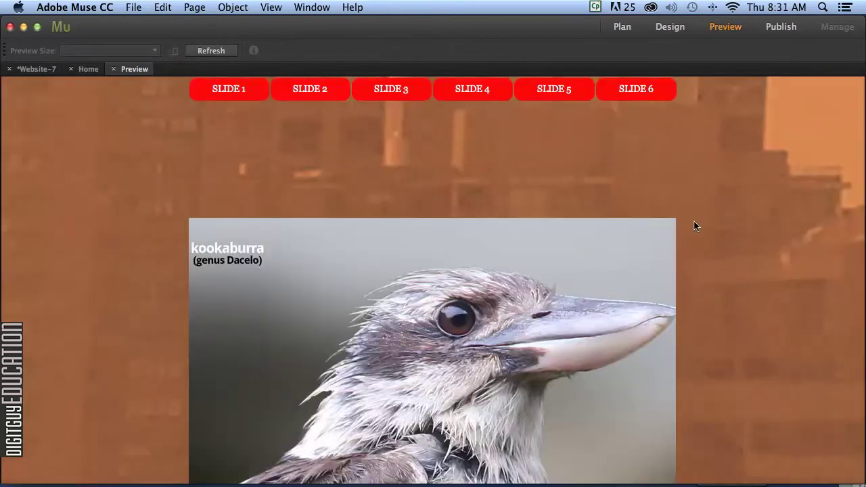
scroll(695, 220, up, 5)
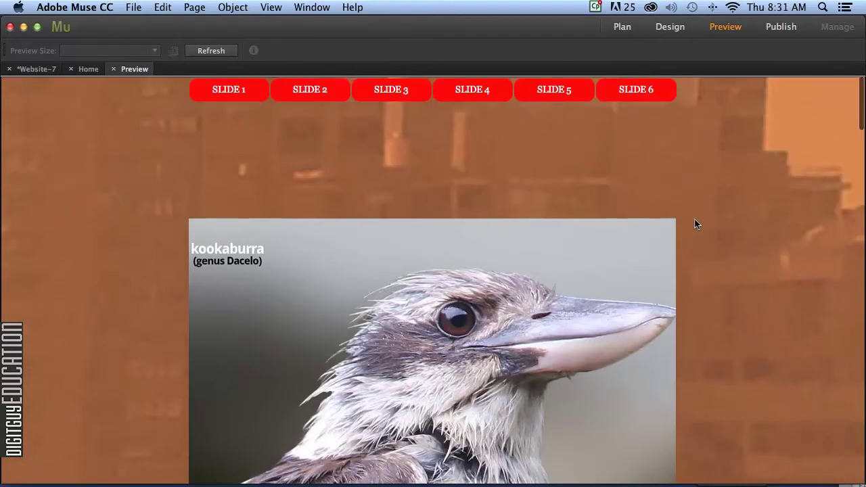
scroll(696, 222, down, 1)
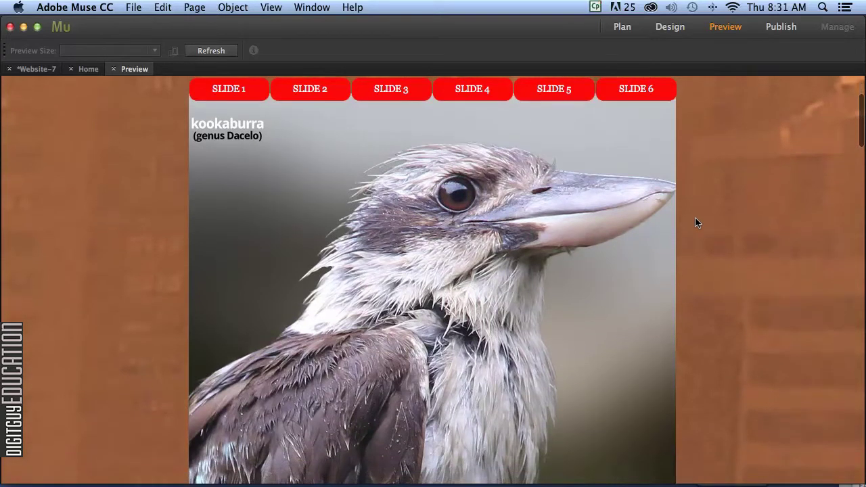
scroll(696, 222, up, 4)
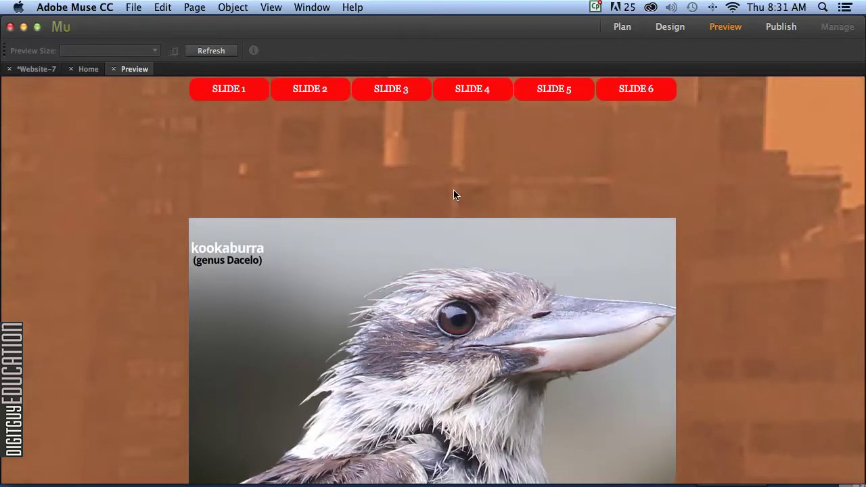
scroll(539, 229, down, 3)
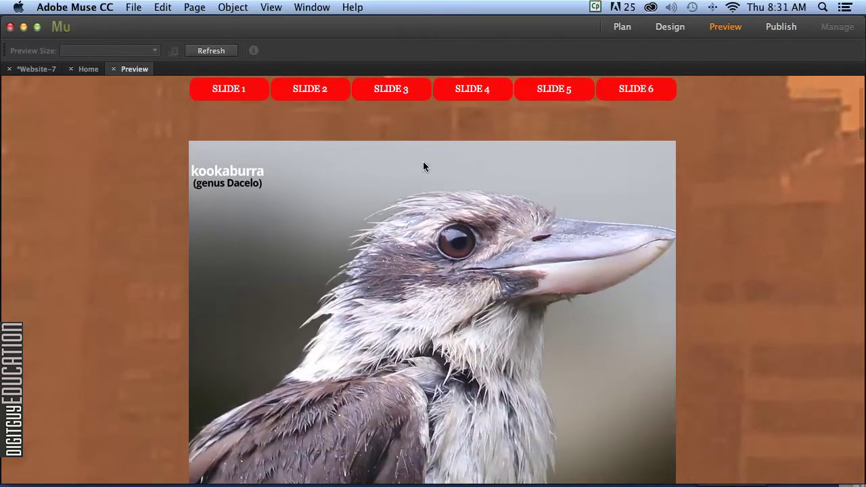
At 100% zoom, place an anchor named slide1 left of the kookaburra image.
click(669, 28)
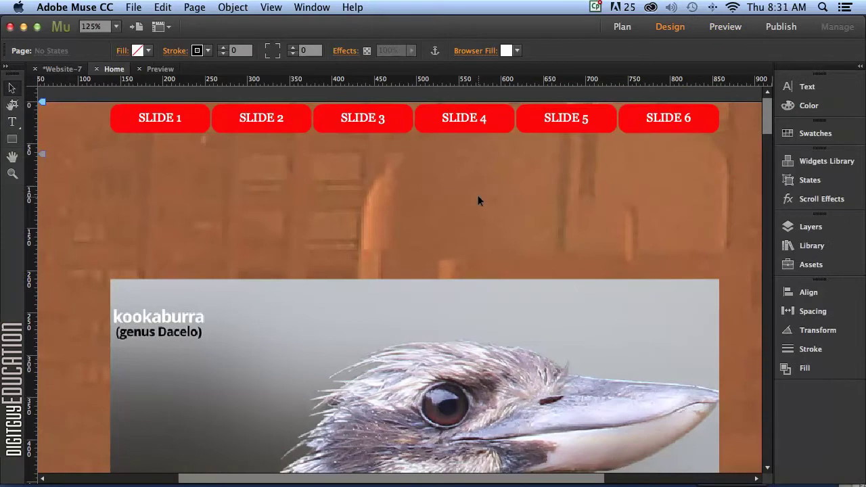
key(super+minus)
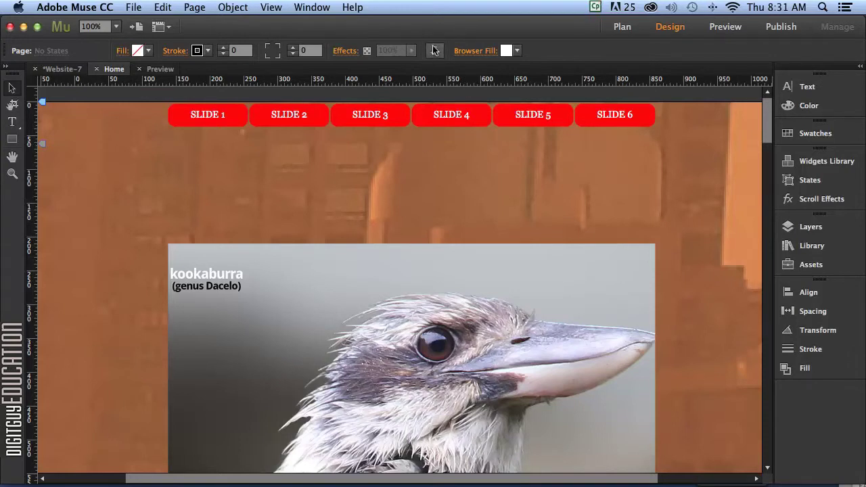
drag(434, 50, 108, 184)
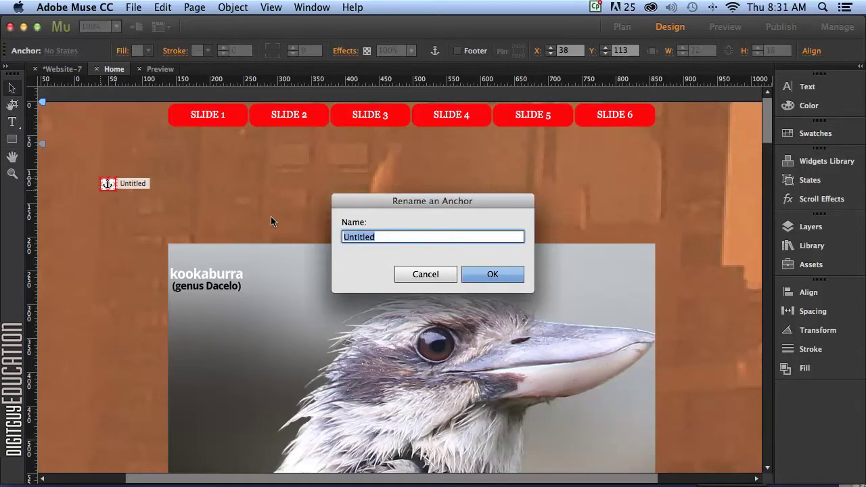
text(slide1)
click(492, 274)
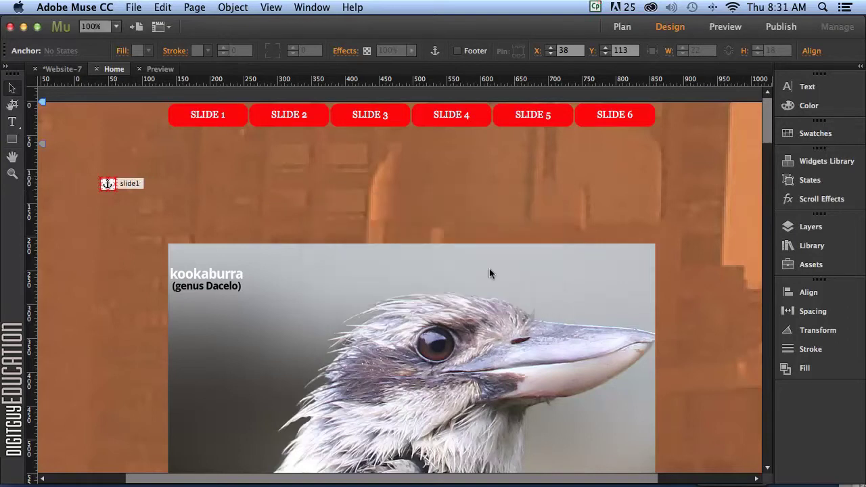
Select the SLIDE 1 menu item and set its hyperlink to the slide1 anchor.
click(12, 88)
click(220, 117)
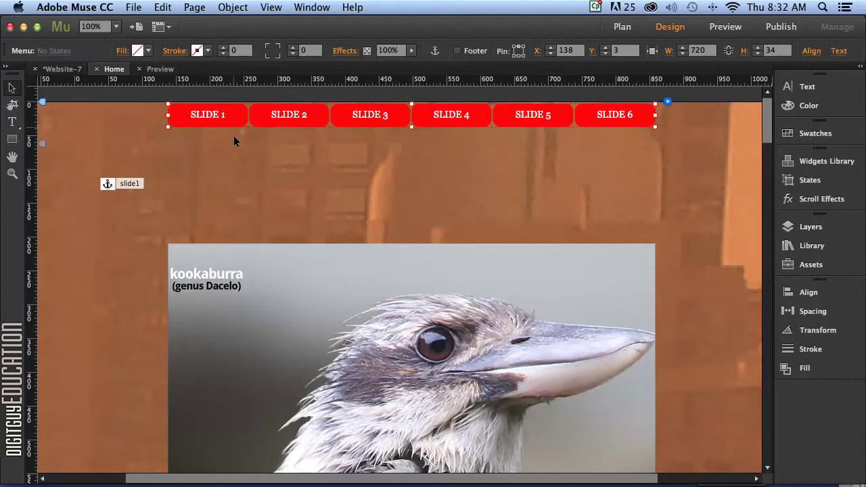
click(225, 123)
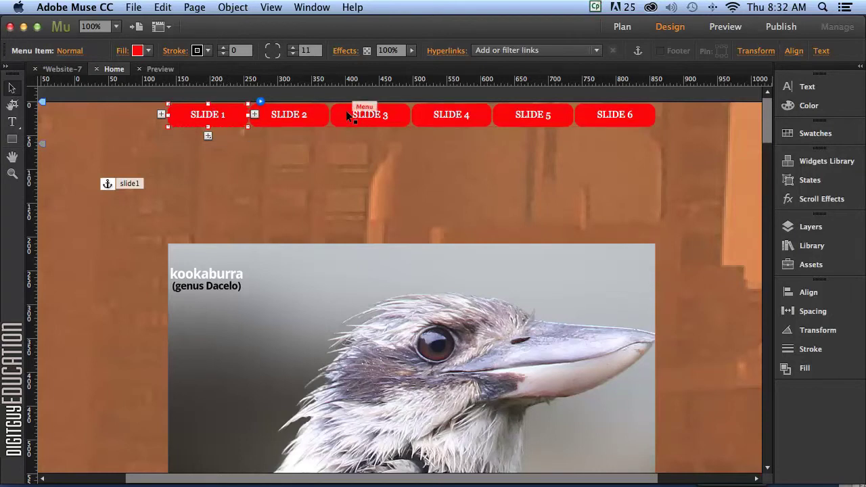
click(502, 49)
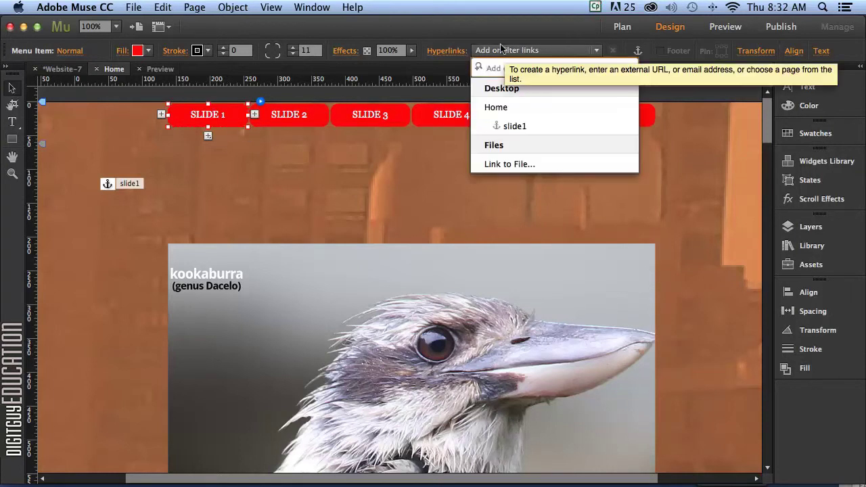
click(514, 127)
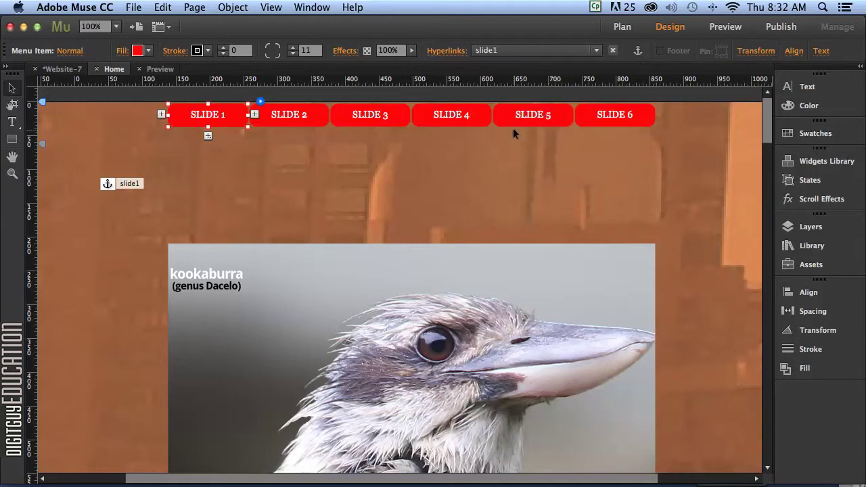
Test the SLIDE 1 link in Preview, then drag the slide1 anchor lower and retest.
click(721, 26)
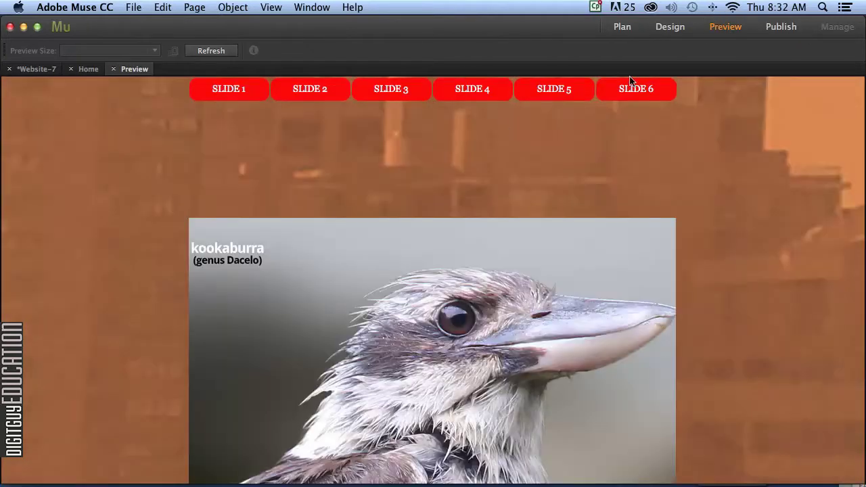
click(227, 88)
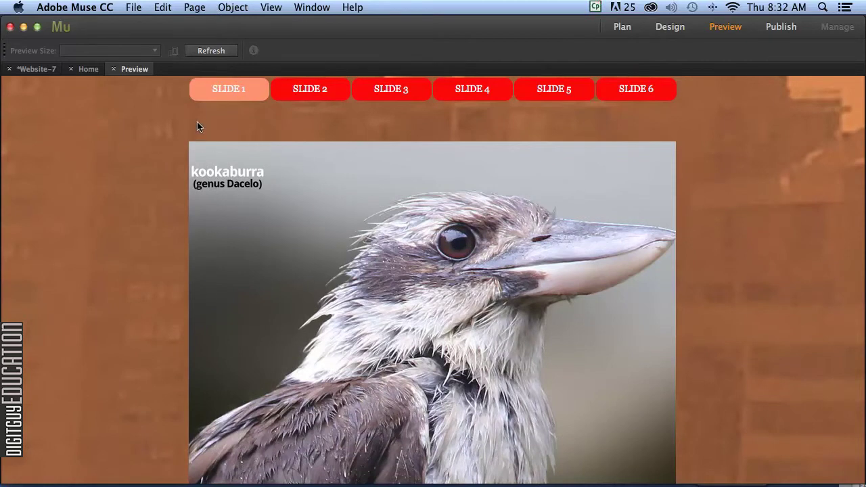
click(669, 27)
click(131, 188)
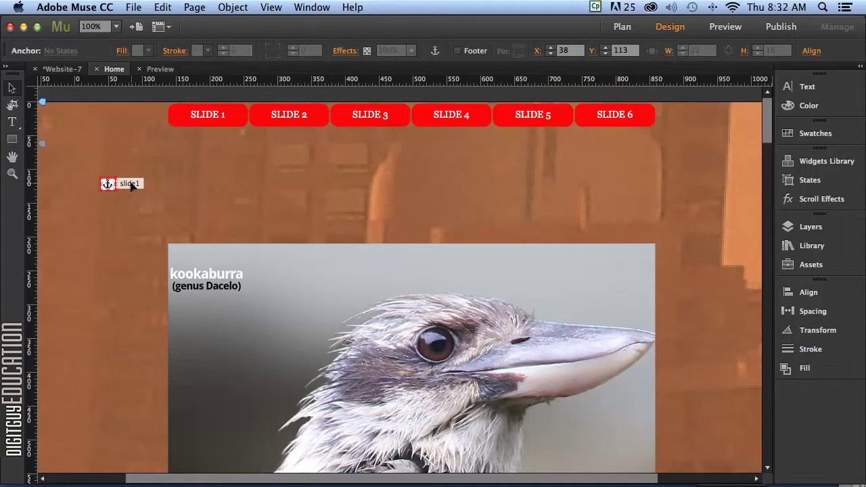
drag(131, 187, 130, 211)
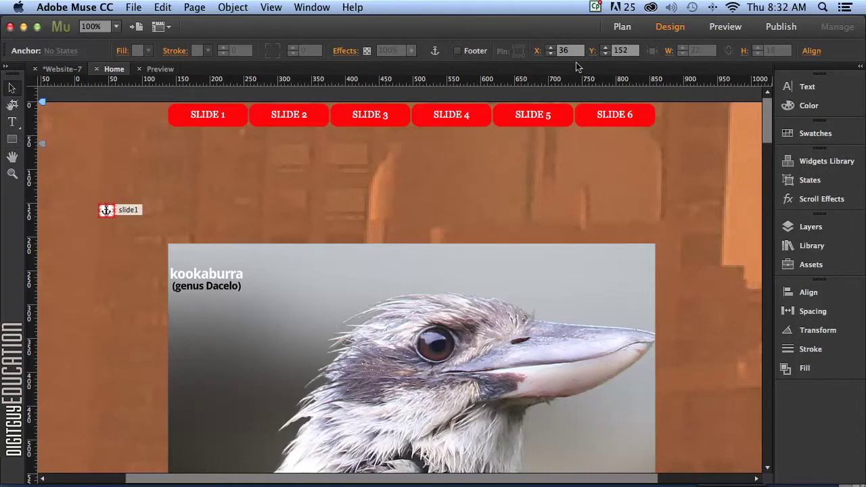
click(724, 28)
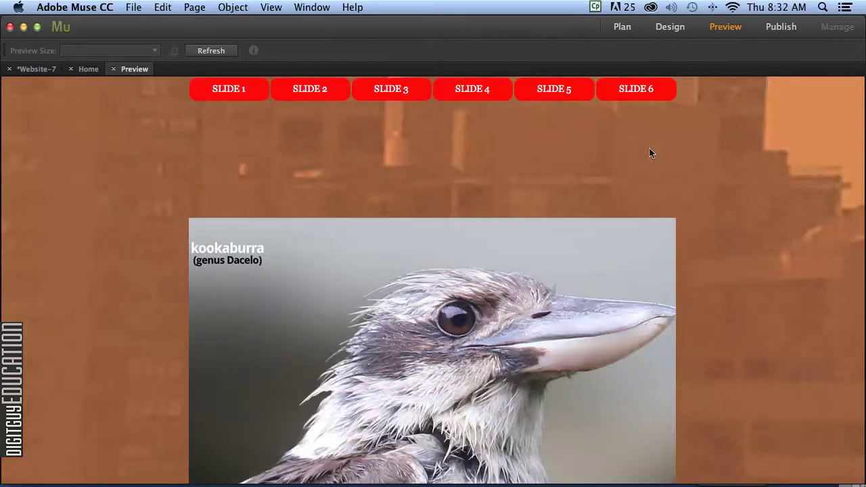
click(244, 95)
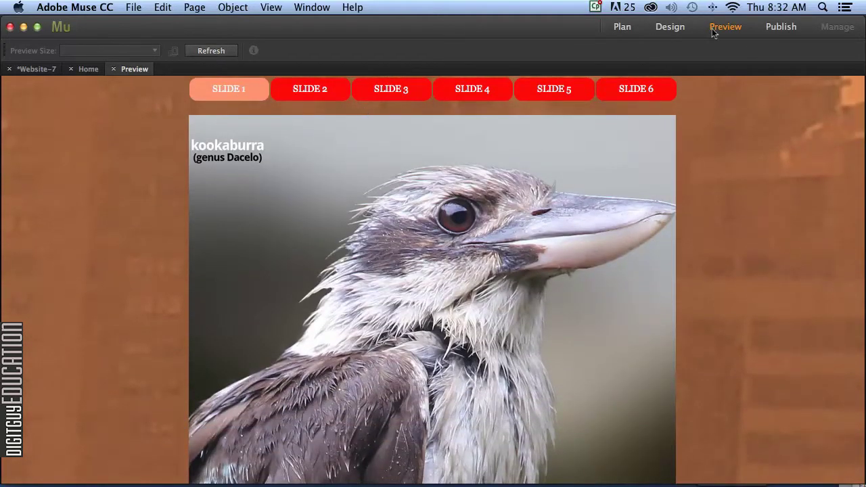
click(670, 26)
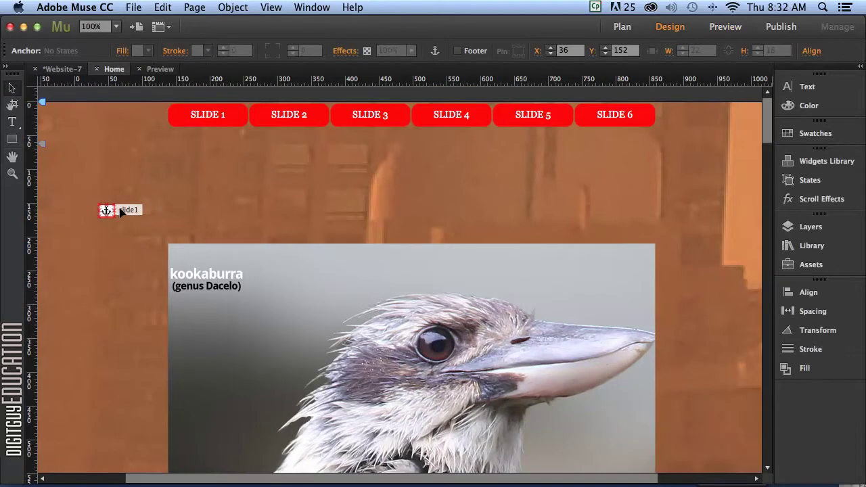
Nudge the slide1 anchor down twice more, checking the SLIDE 1 scroll in Preview each time.
drag(125, 214, 124, 229)
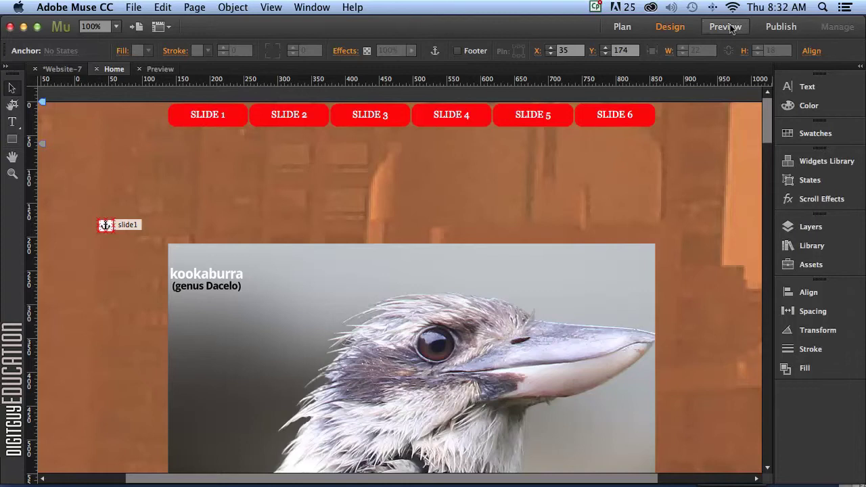
click(726, 26)
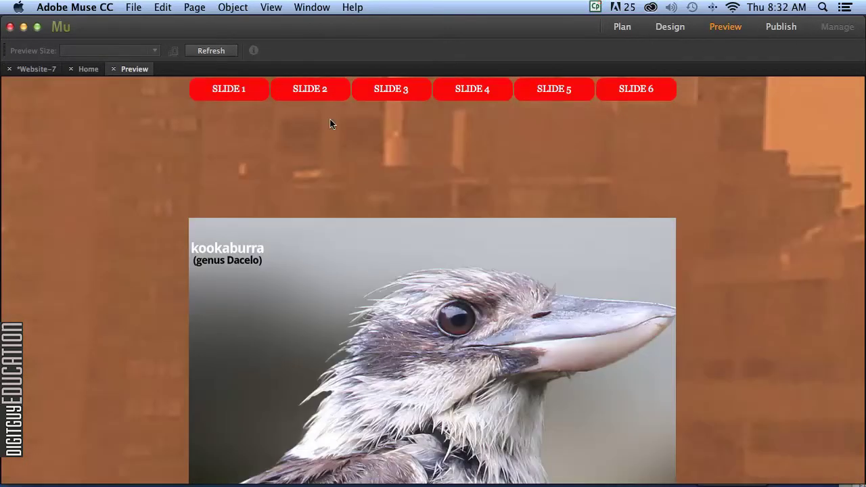
click(234, 89)
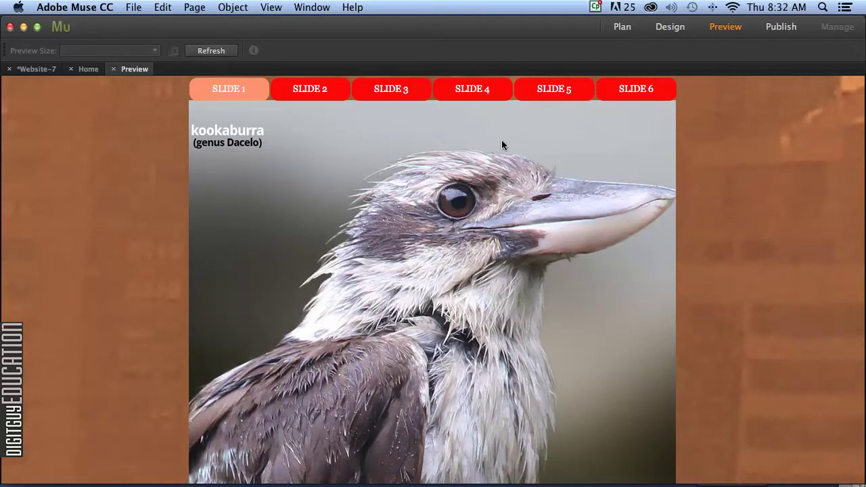
click(668, 27)
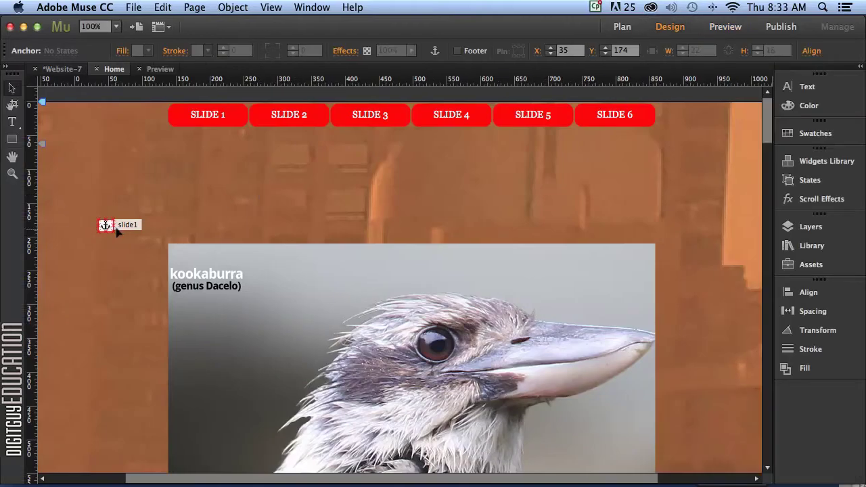
drag(124, 229, 124, 231)
click(724, 26)
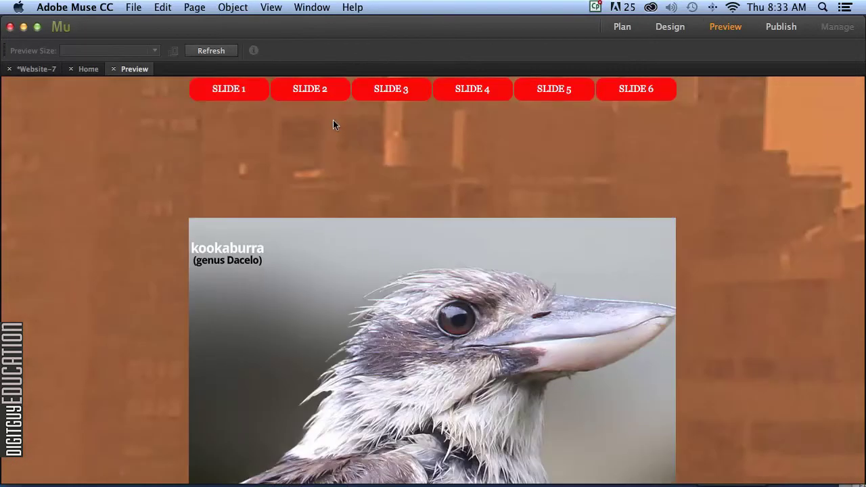
click(225, 87)
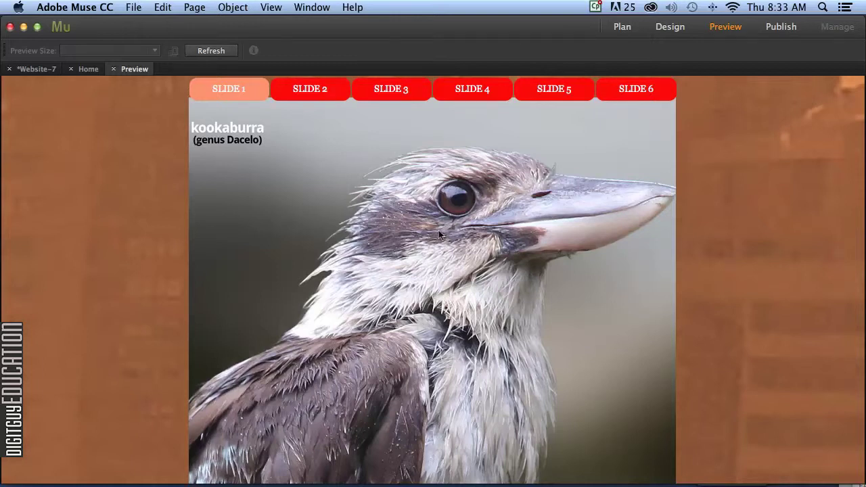
click(662, 27)
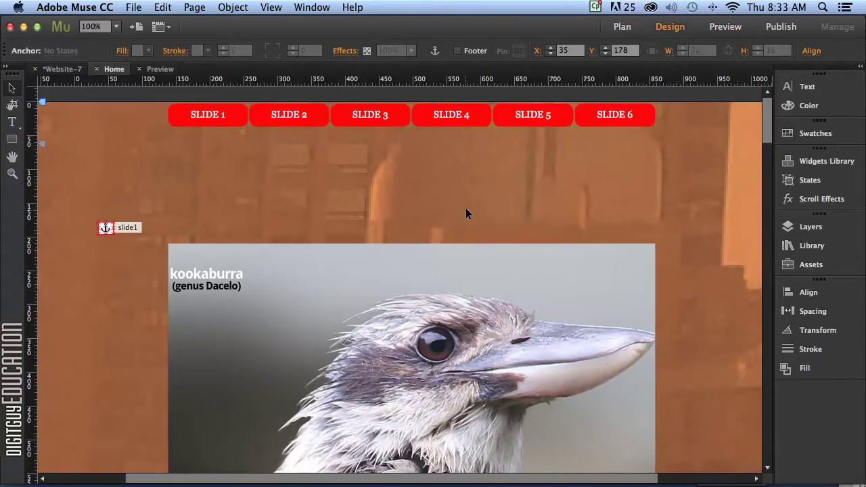
At 50% zoom, place an anchor named slide2 below the kookaburra image.
key(super+minus)
key(super+minus)
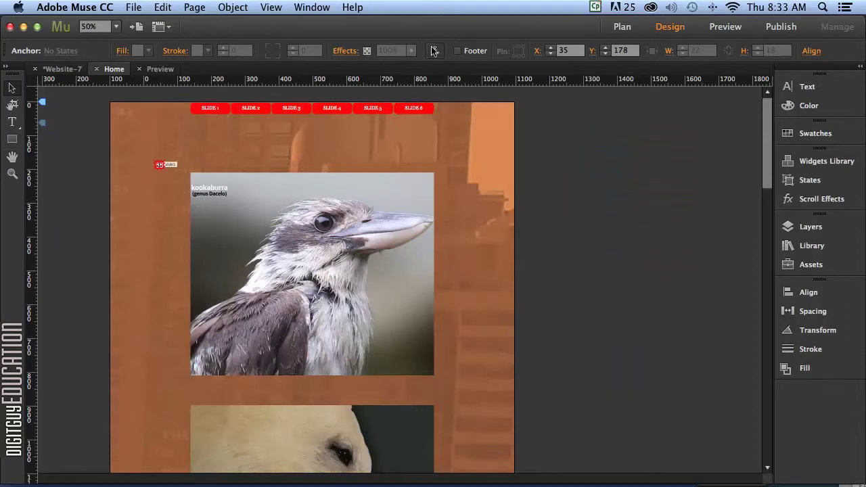
drag(435, 45, 155, 376)
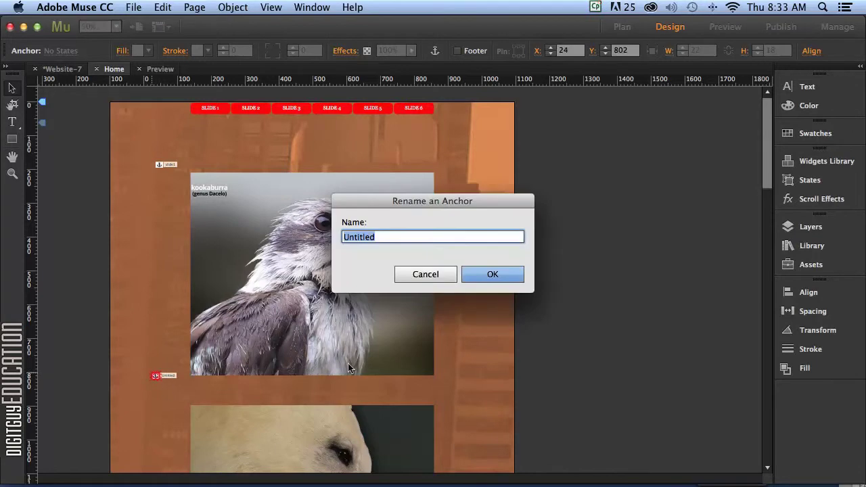
text(slide2)
click(493, 274)
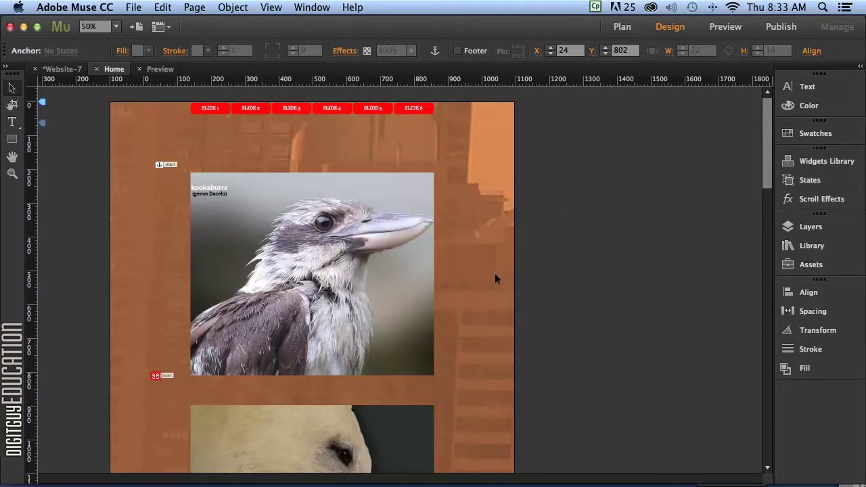
Select the SLIDE 2 menu item and set its hyperlink to the slide2 anchor.
click(252, 110)
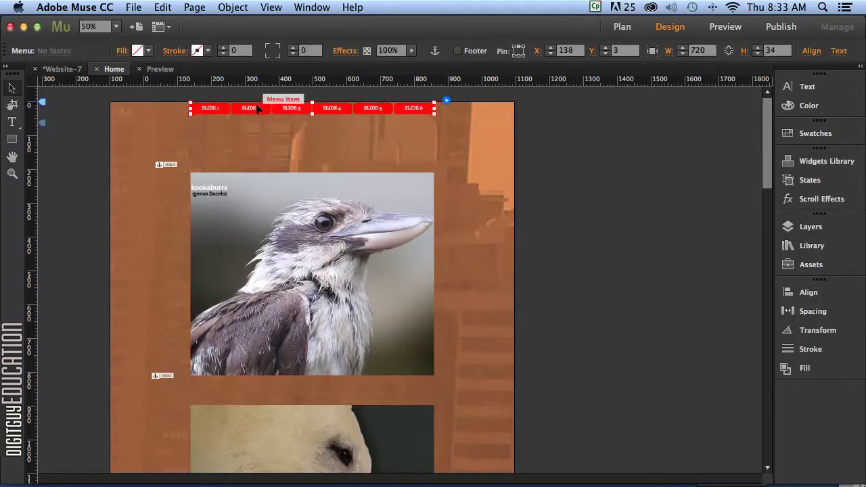
click(257, 109)
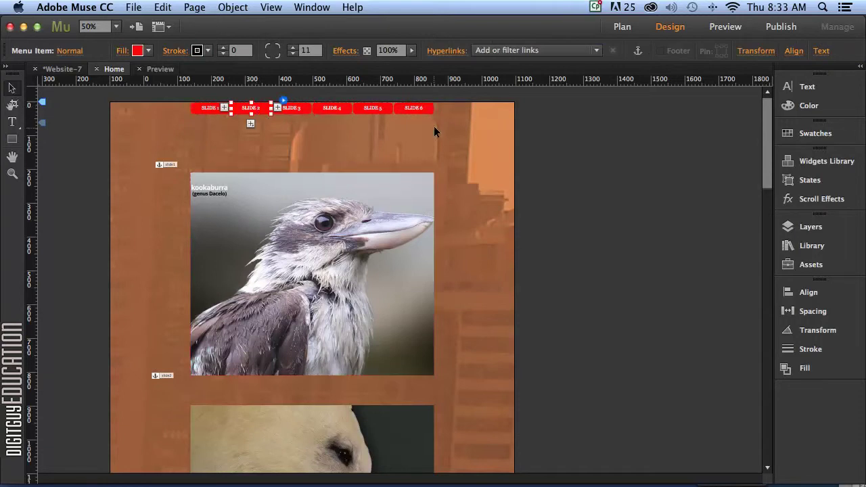
click(520, 50)
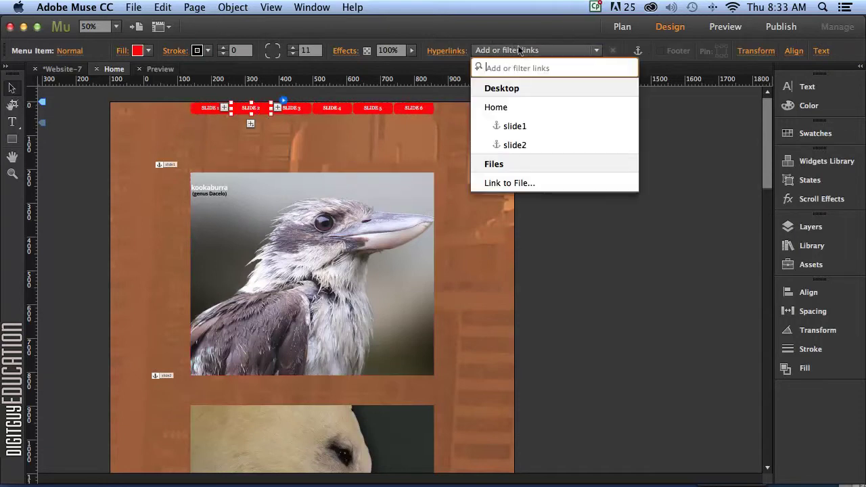
click(513, 146)
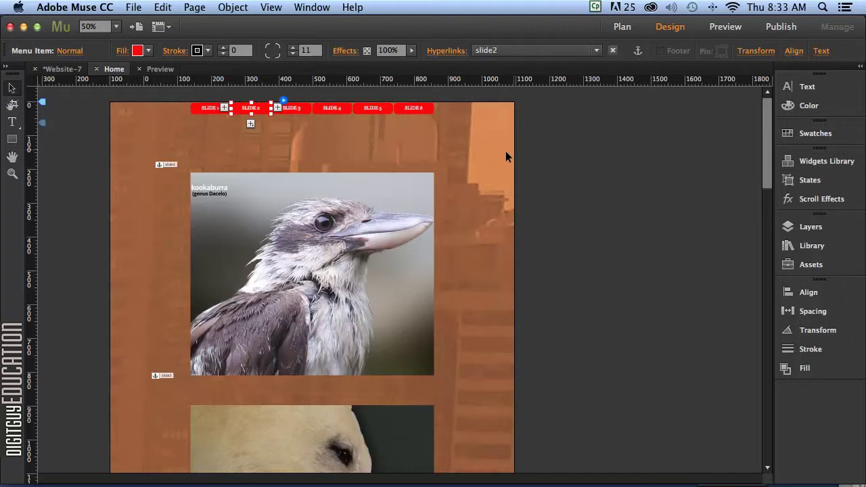
Test SLIDE 2 in Preview, then move the slide2 anchor lower and retest.
click(722, 30)
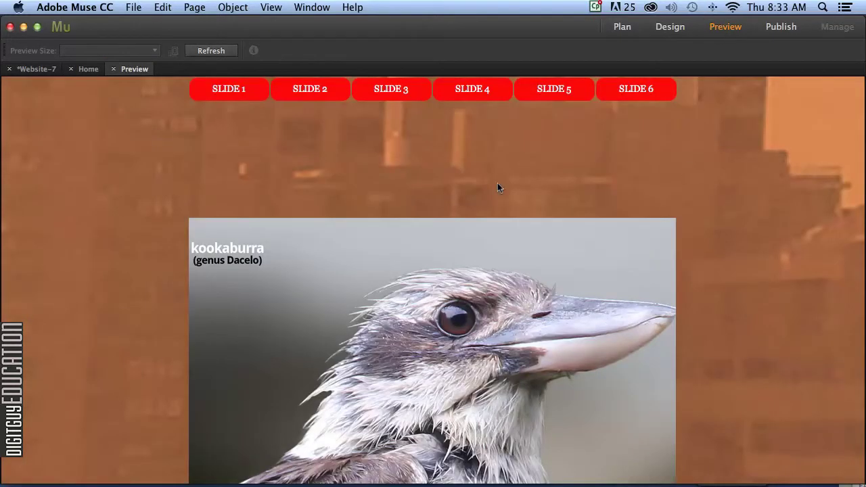
click(310, 90)
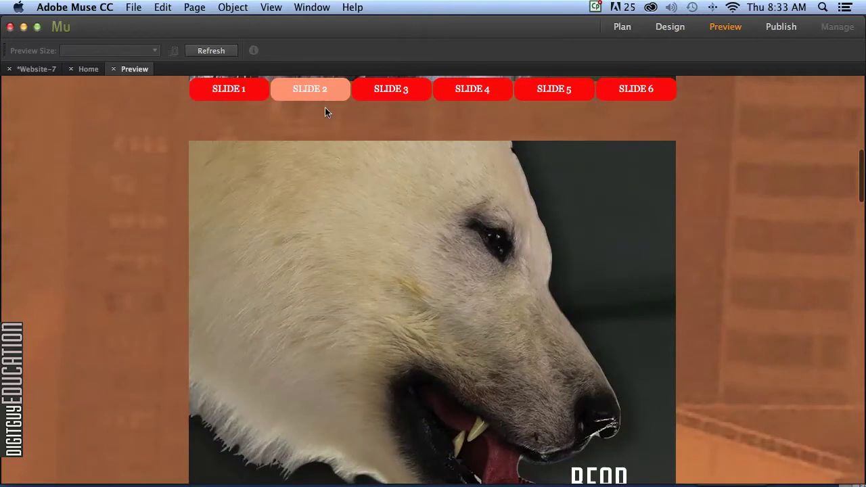
click(670, 26)
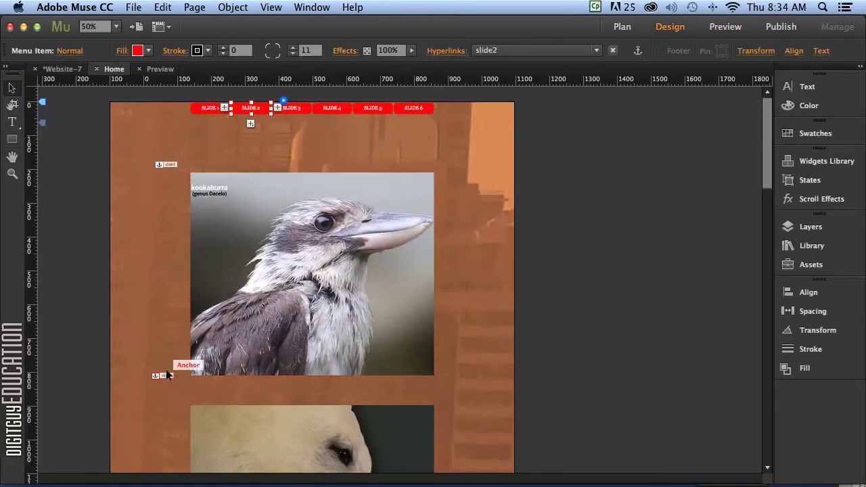
drag(158, 376, 163, 391)
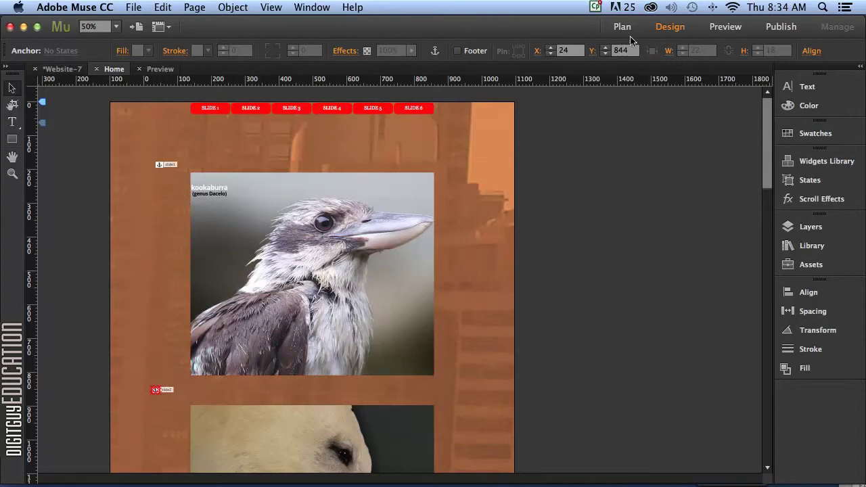
click(725, 27)
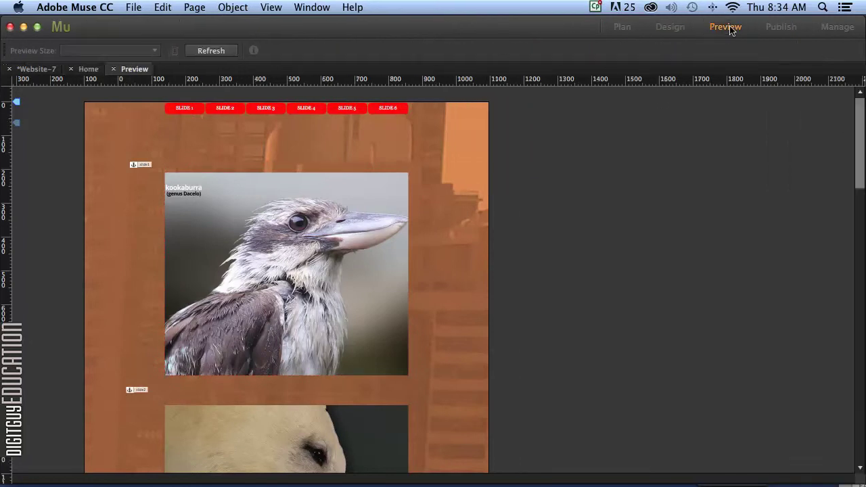
click(318, 90)
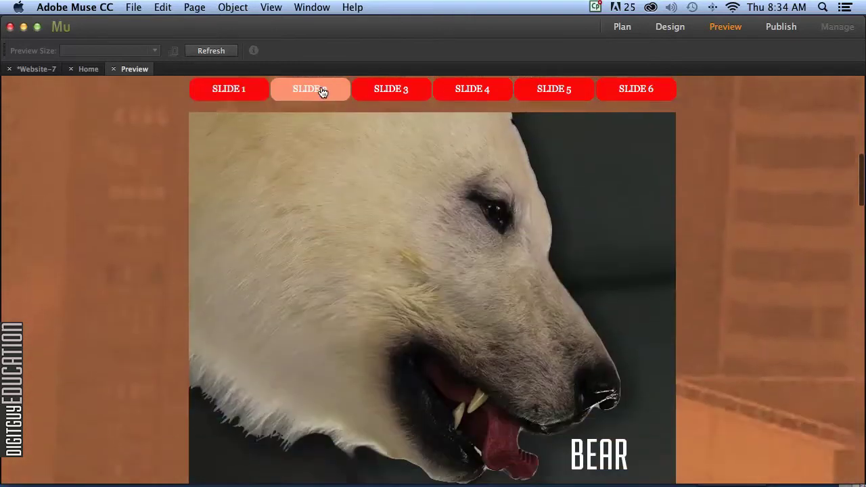
Nudge the slide2 anchor to Y 872 and confirm SLIDE 2 scrolls to the bear image.
click(673, 27)
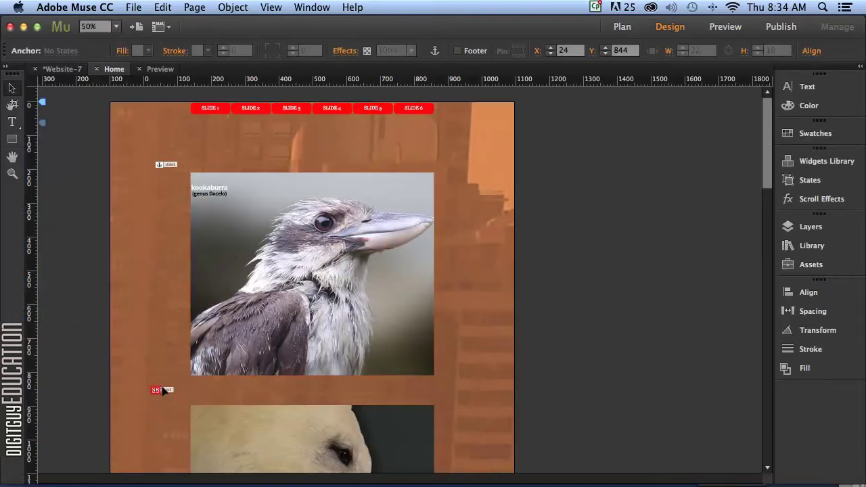
drag(162, 391, 163, 399)
click(725, 26)
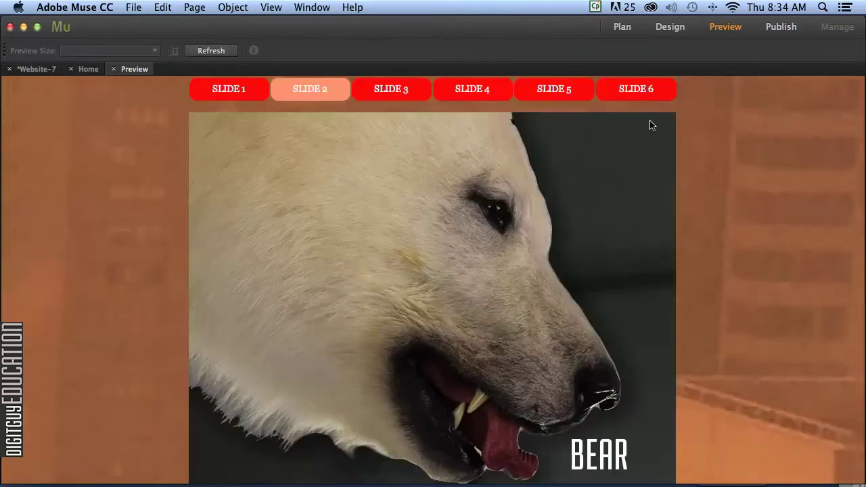
scroll(431, 173, up, 10)
click(296, 91)
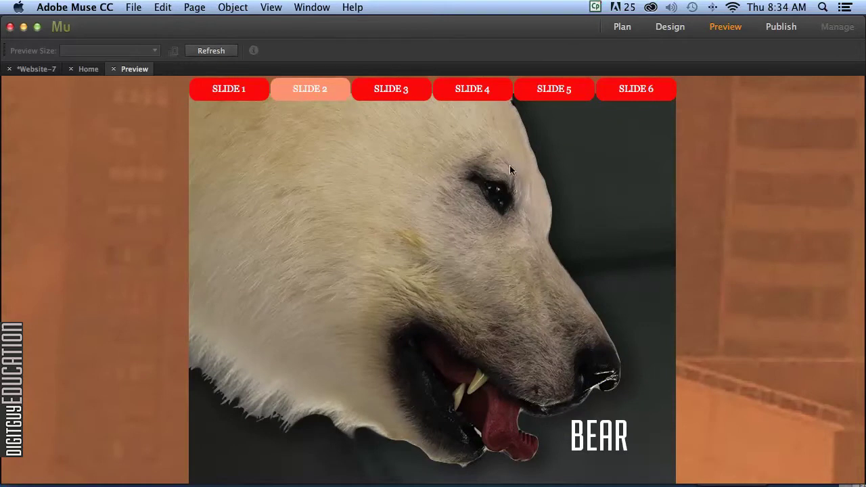
Add an anchor named slide3 beside the street photo.
click(671, 27)
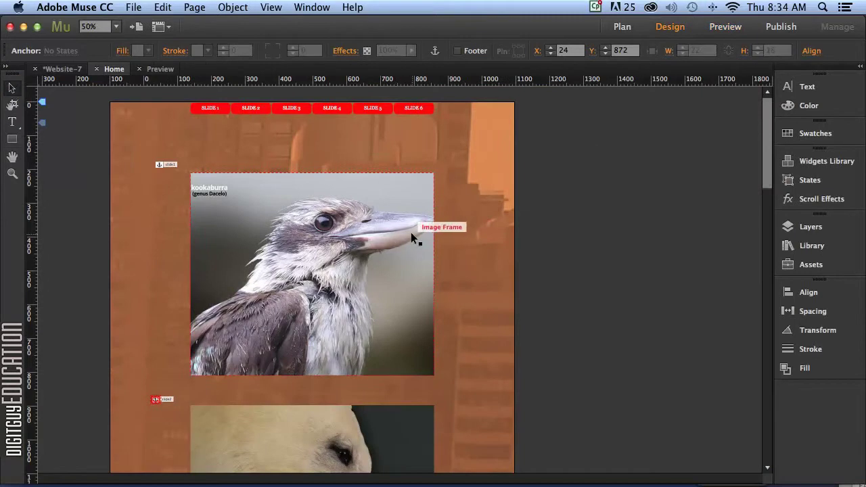
key(super+minus)
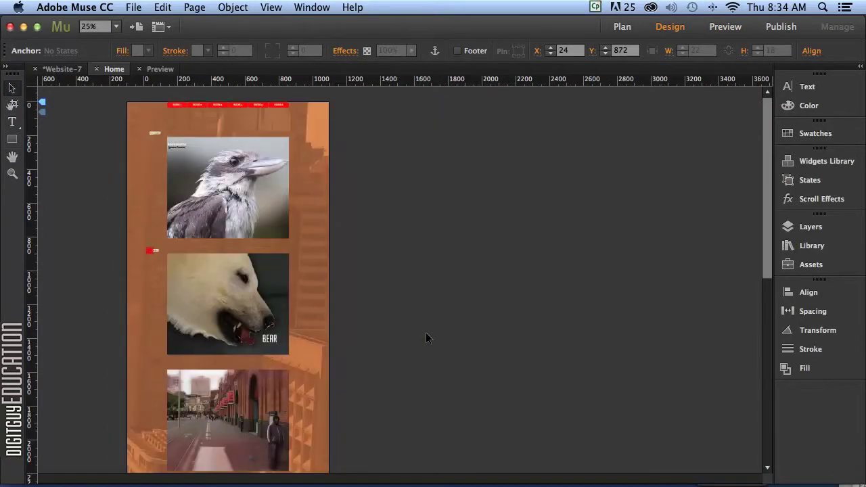
scroll(435, 292, down, 2)
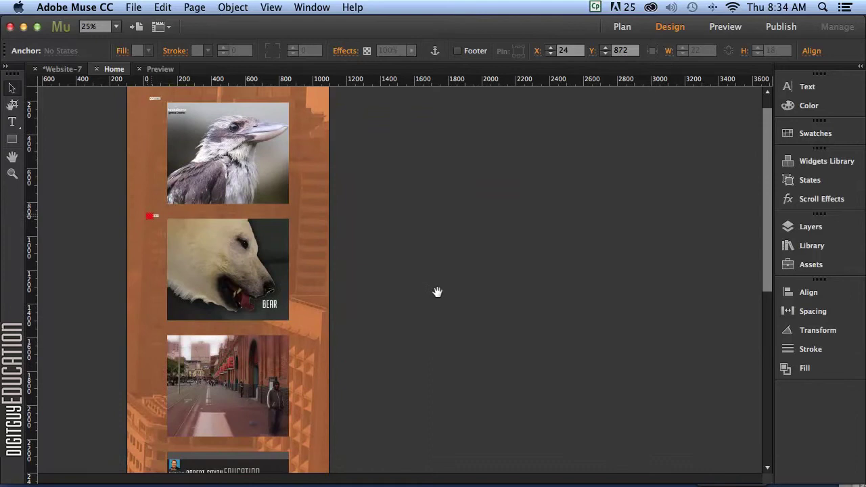
drag(434, 53, 237, 325)
key(super+equal)
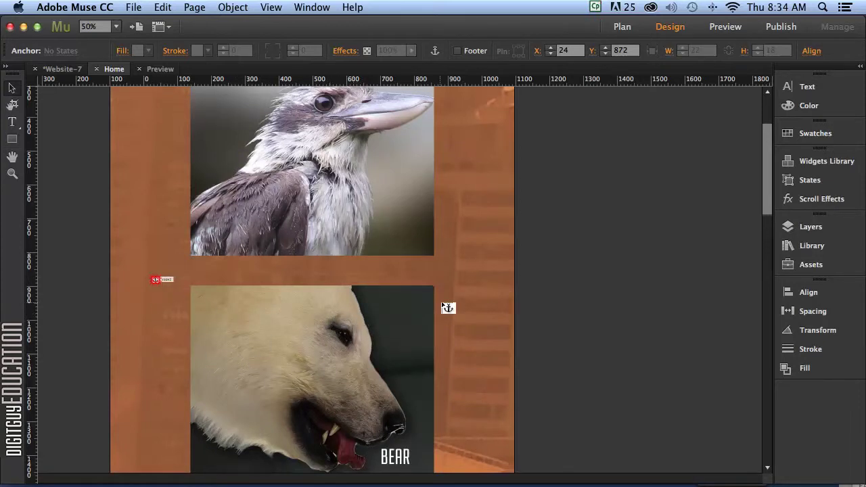
drag(761, 179, 763, 220)
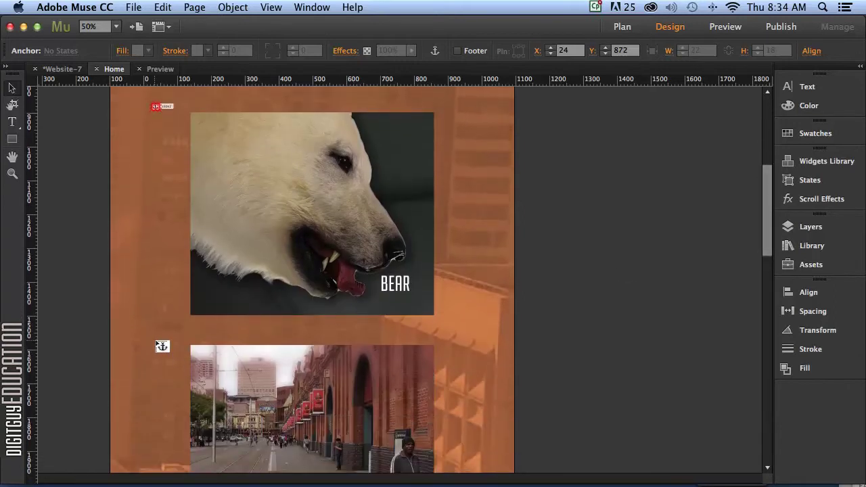
click(153, 341)
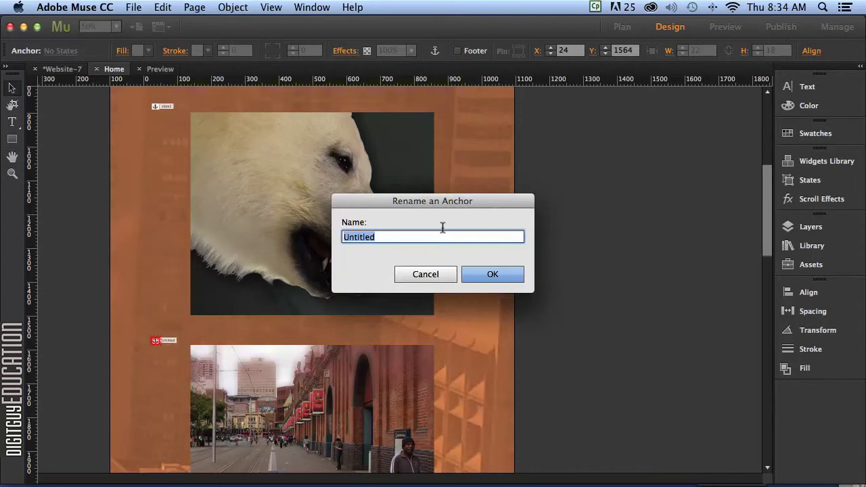
text(slide3)
click(501, 269)
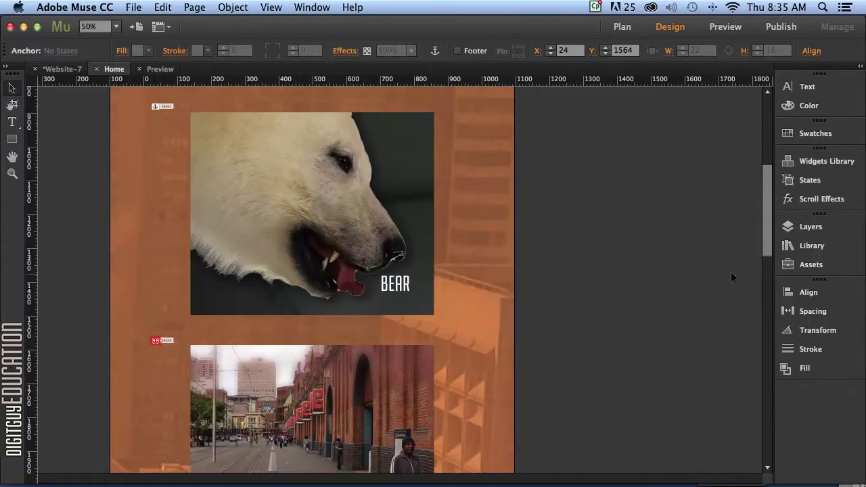
Add an anchor named slide4 above the Education banners.
drag(763, 225, 763, 286)
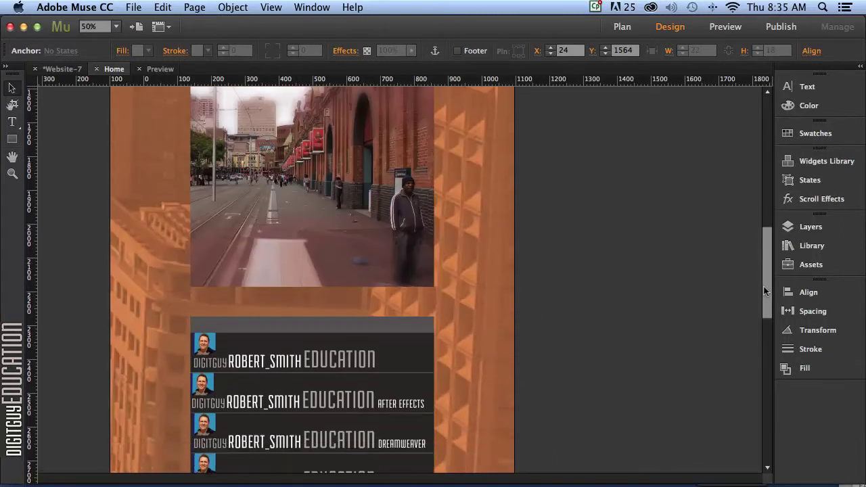
drag(435, 52, 158, 312)
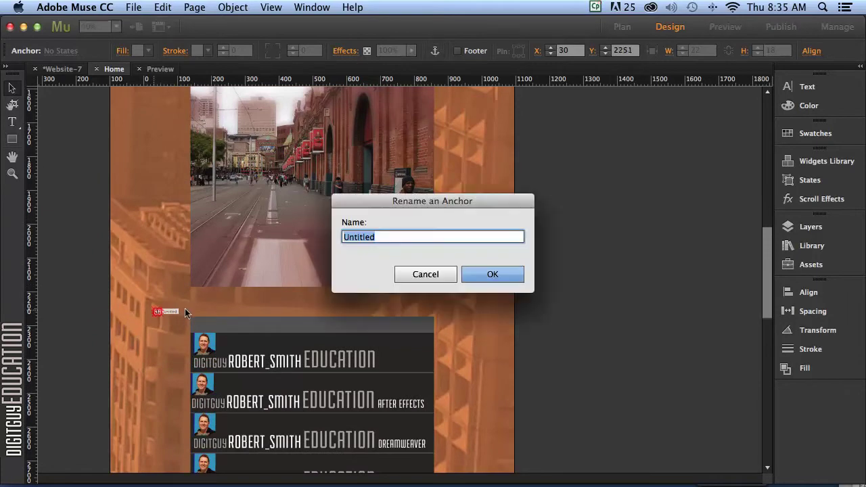
text(sli)
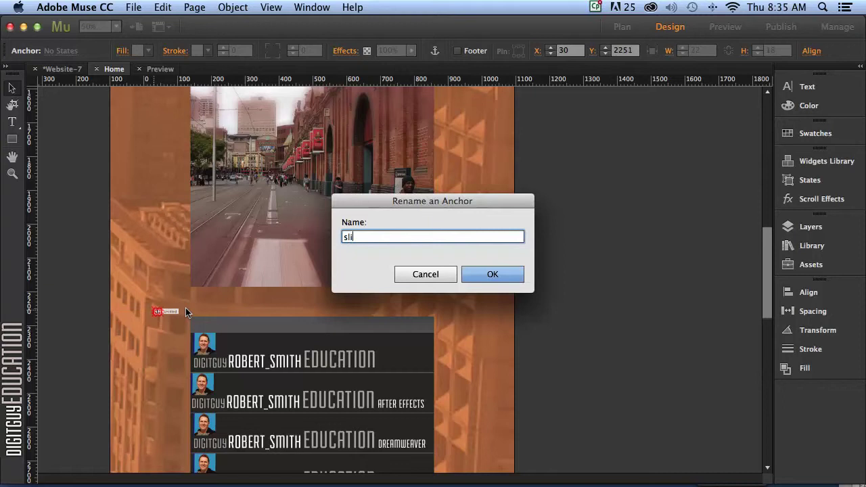
text(de4)
click(504, 276)
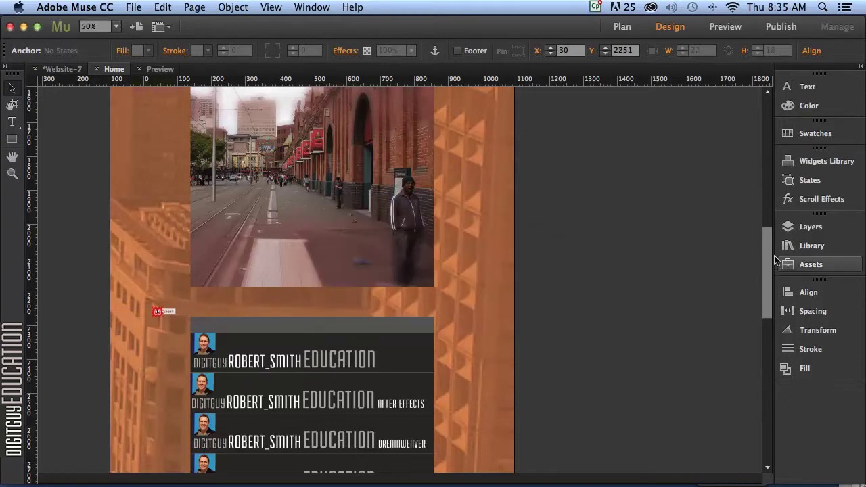
Add the slide5 anchor just above the Metropolis image.
drag(764, 260, 766, 315)
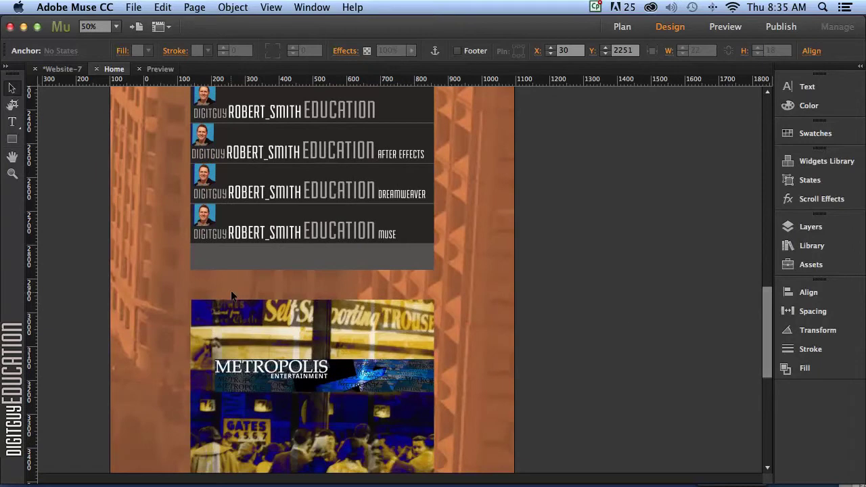
click(435, 50)
click(164, 299)
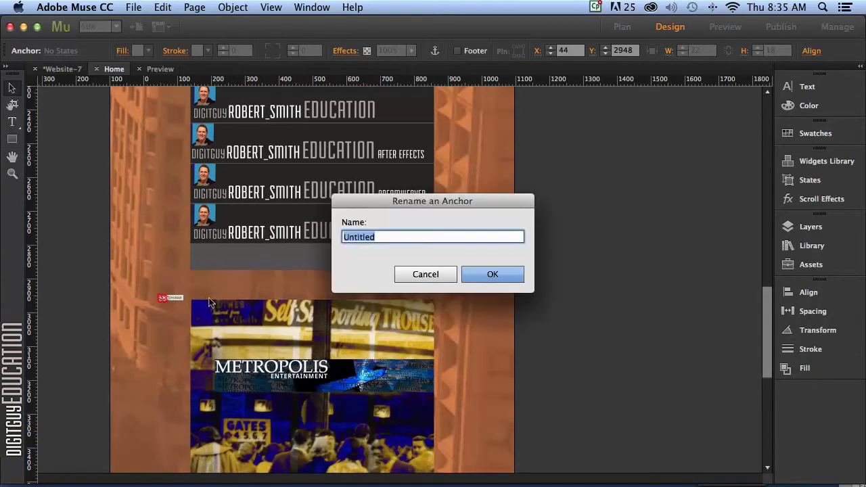
text(sl)
text(ide1)
click(493, 274)
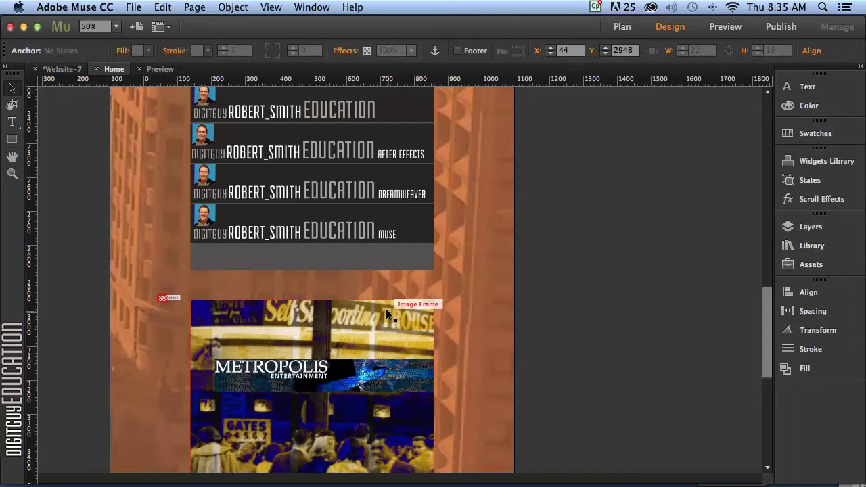
Add an anchor named slide6 above the Starlight image.
scroll(765, 311, down, 5)
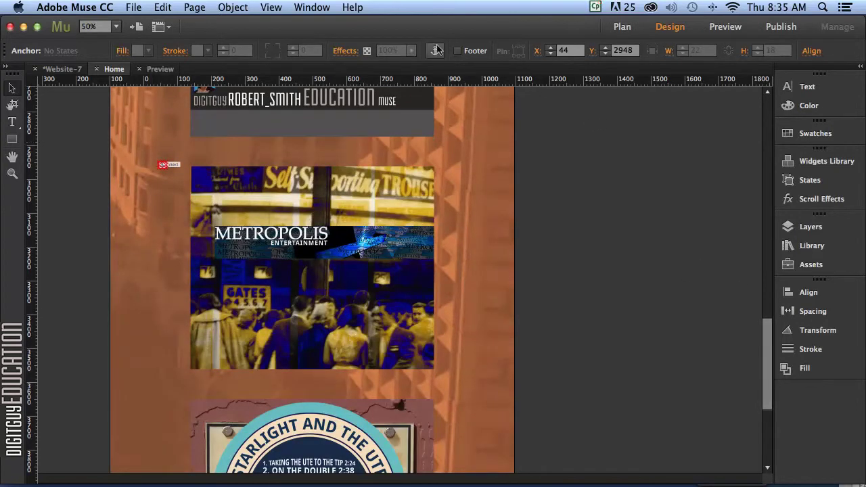
drag(435, 50, 155, 393)
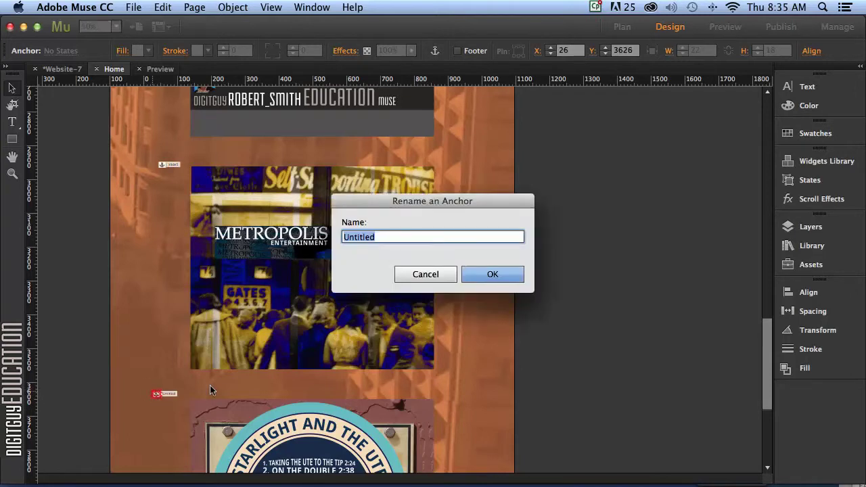
text(slide6)
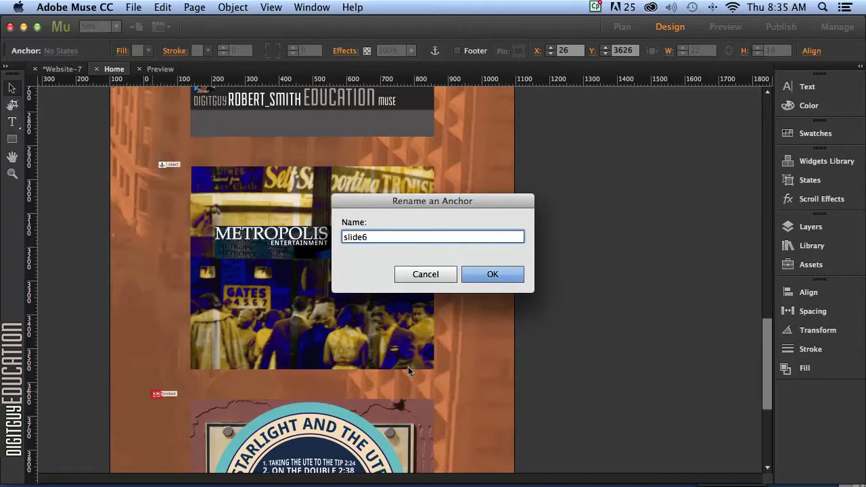
click(494, 273)
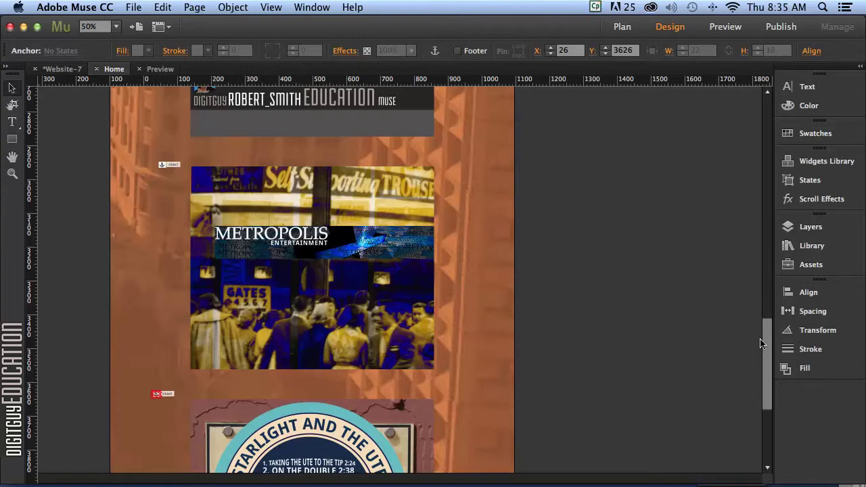
drag(766, 339, 762, 90)
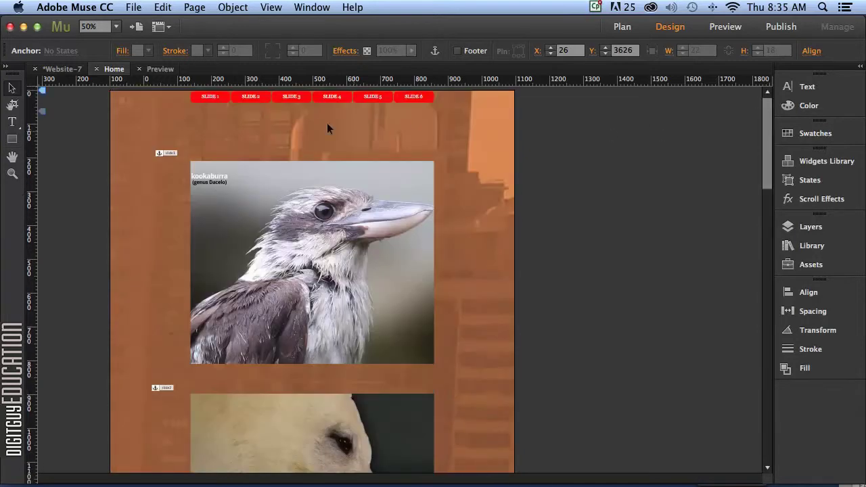
Link the SLIDE 3 and SLIDE 4 menu items to the slide3 and slide4 anchors.
key(super+equal)
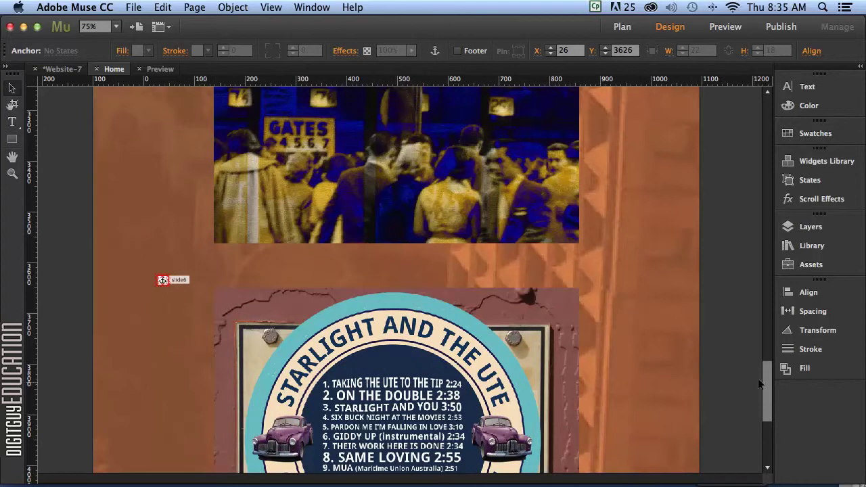
drag(765, 372, 761, 93)
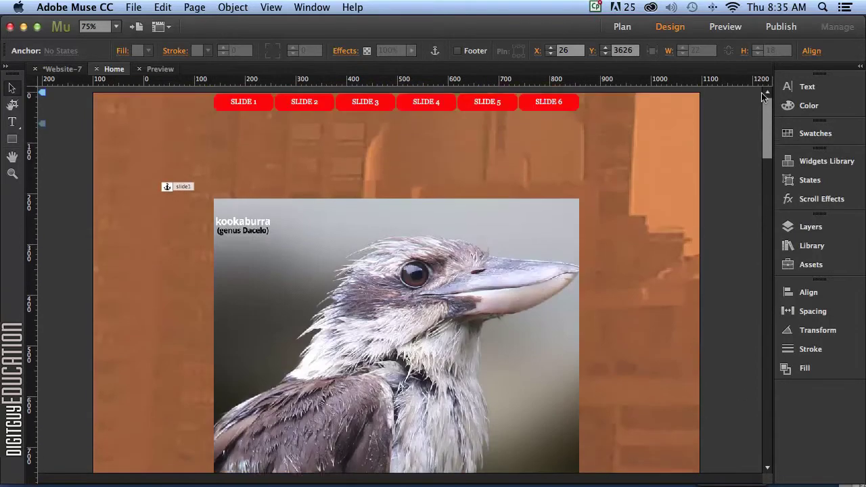
click(358, 101)
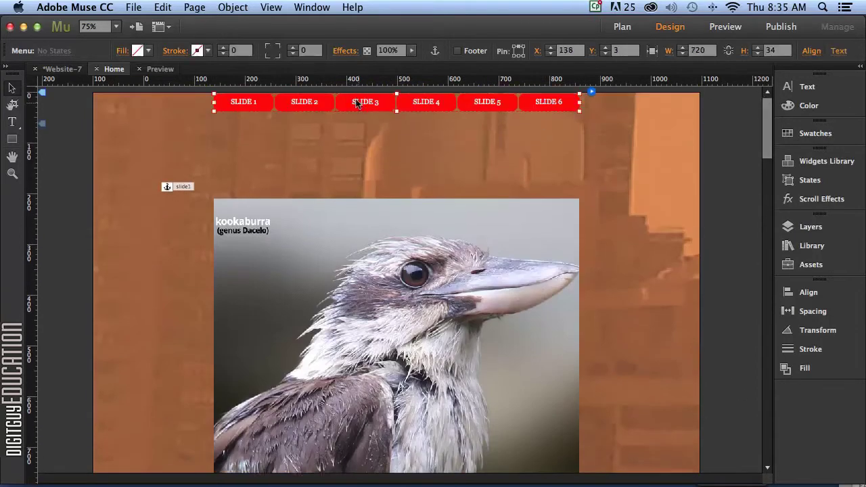
click(359, 101)
click(500, 51)
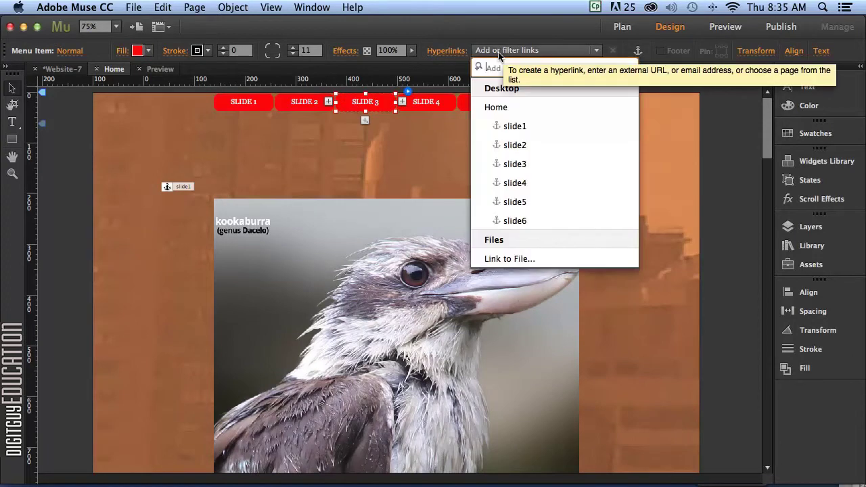
click(507, 166)
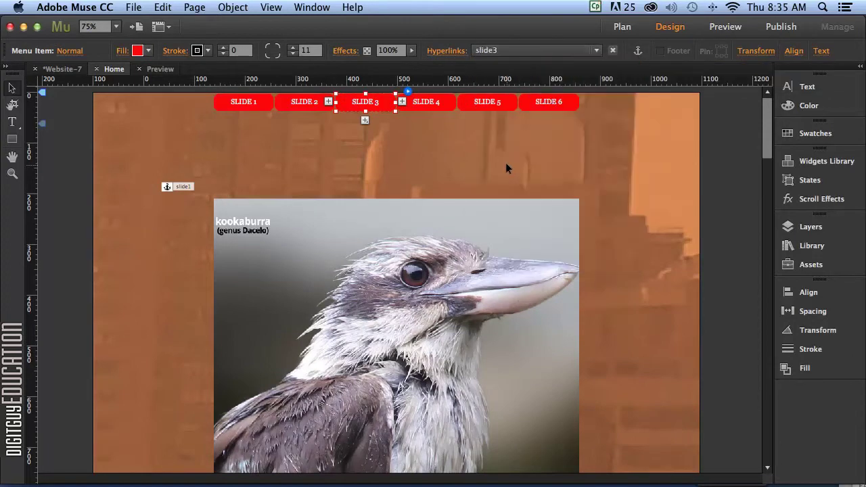
click(438, 100)
click(523, 51)
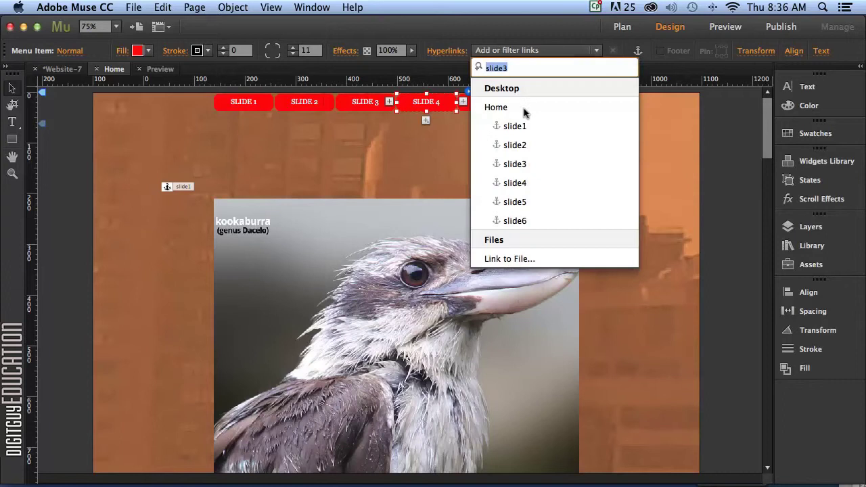
click(517, 180)
Link the SLIDE 5 and SLIDE 6 menu items to the slide5 and slide6 anchors.
click(493, 102)
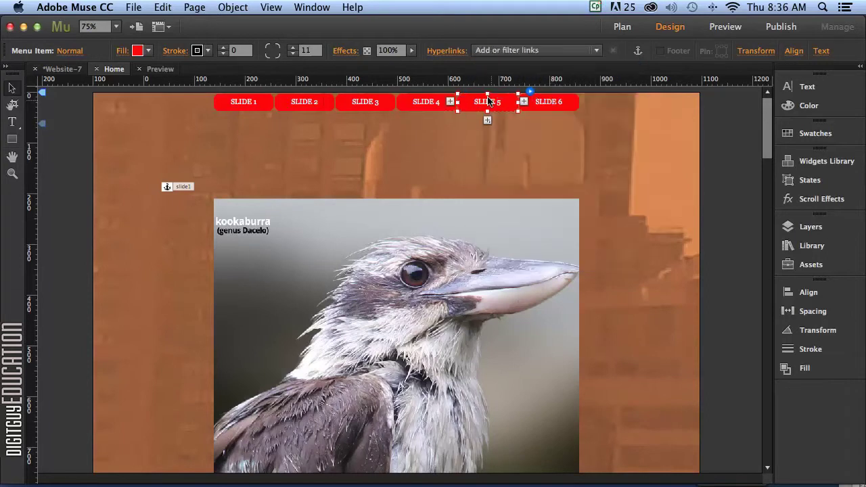
click(525, 50)
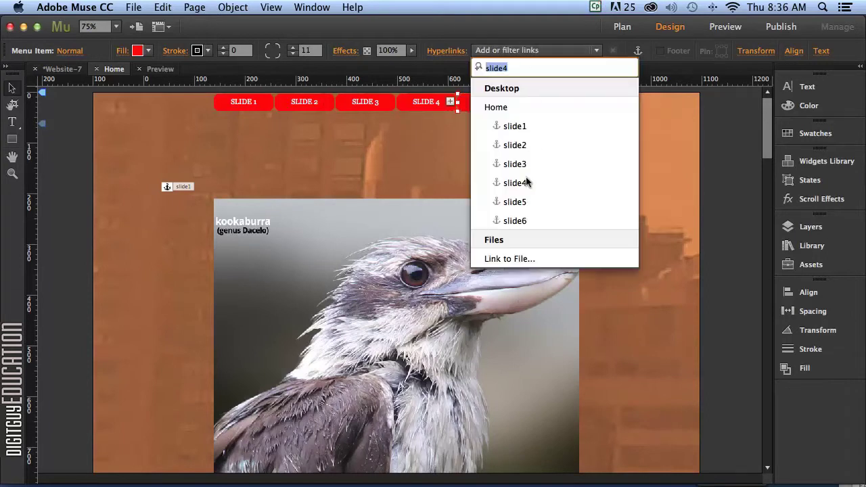
click(522, 201)
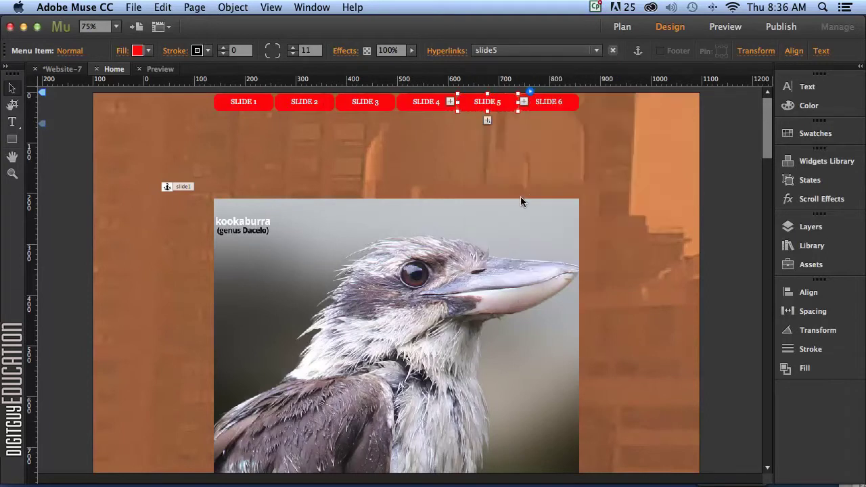
click(549, 101)
click(514, 51)
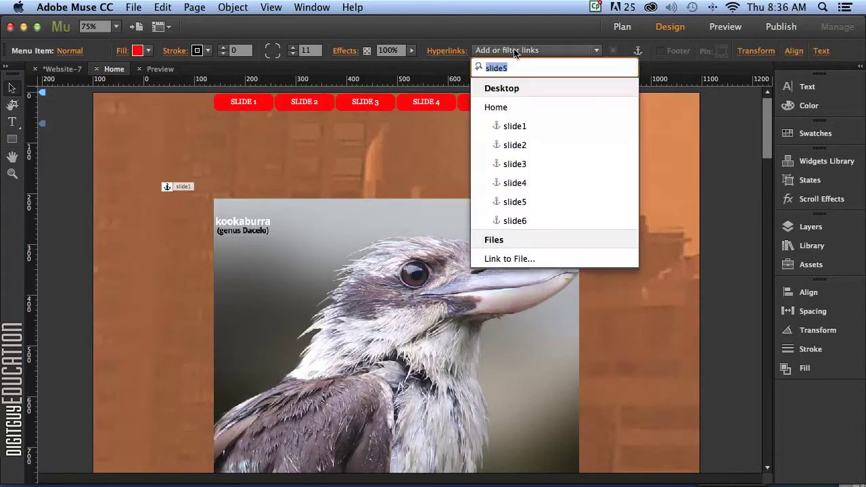
click(521, 220)
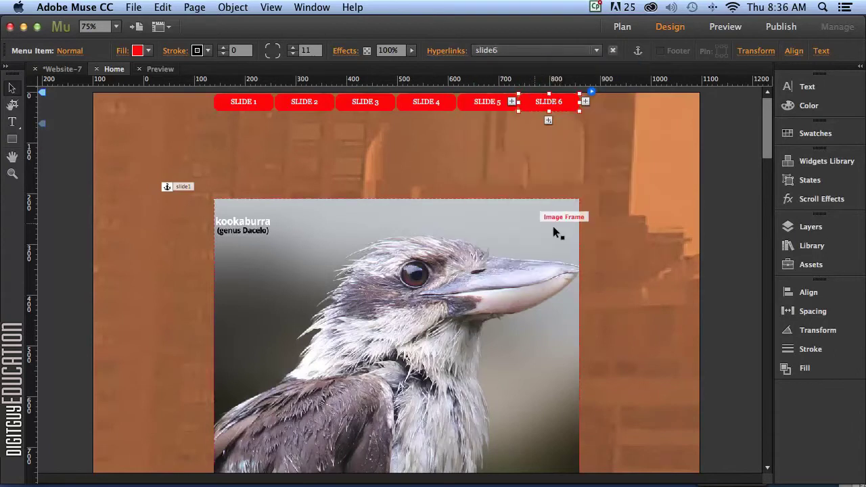
click(607, 241)
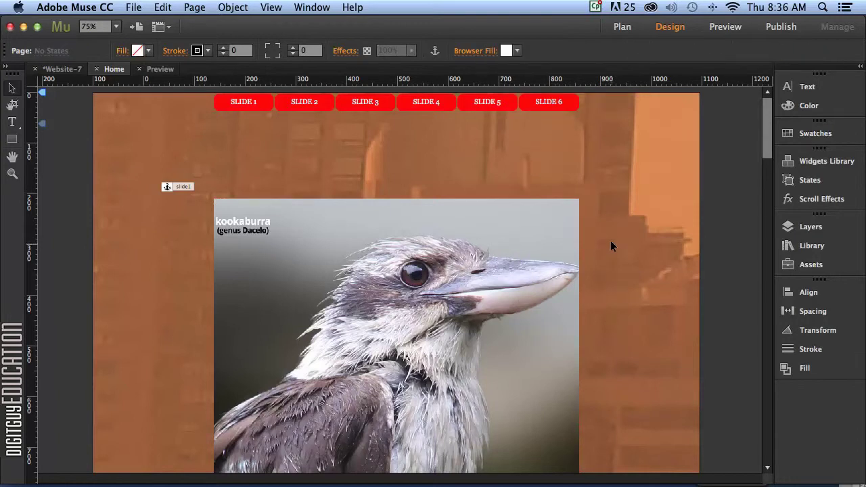
click(728, 27)
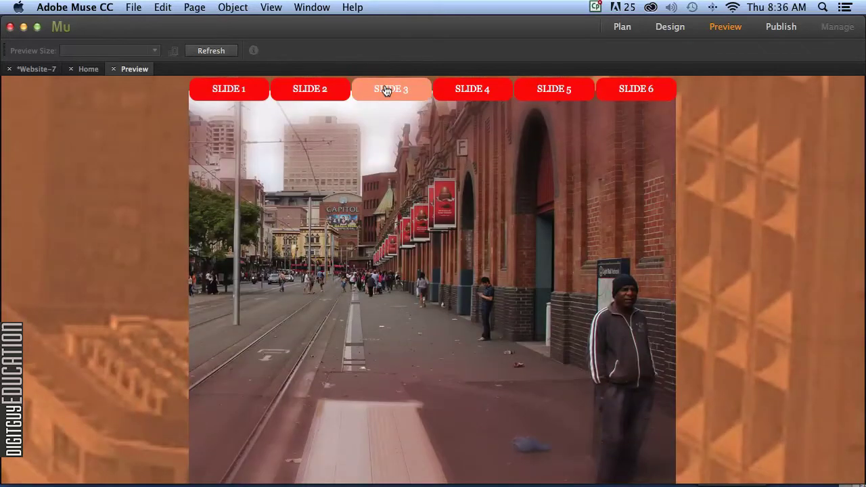
click(452, 88)
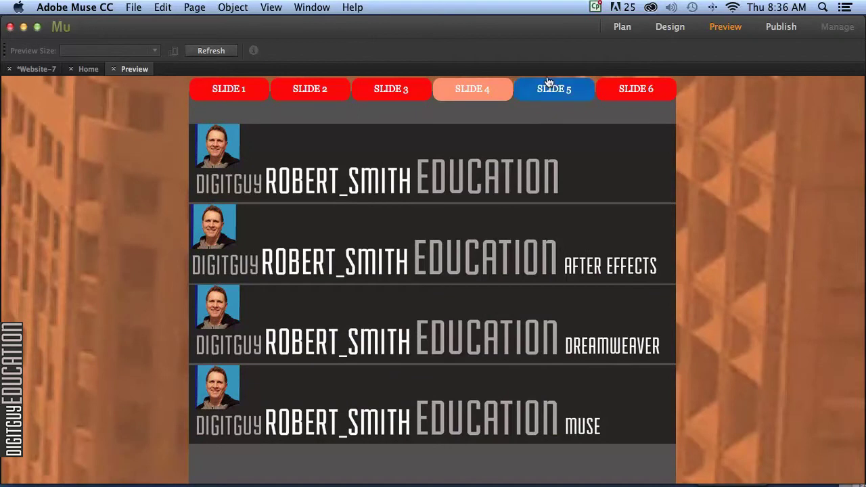
click(549, 82)
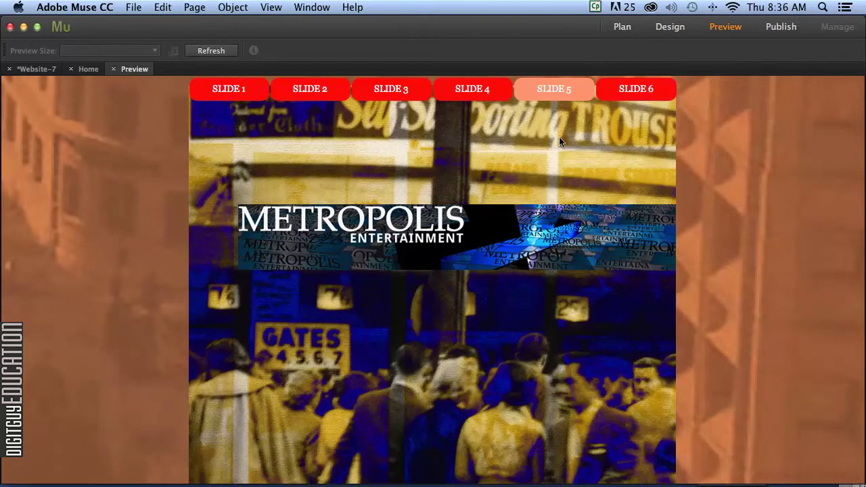
click(637, 82)
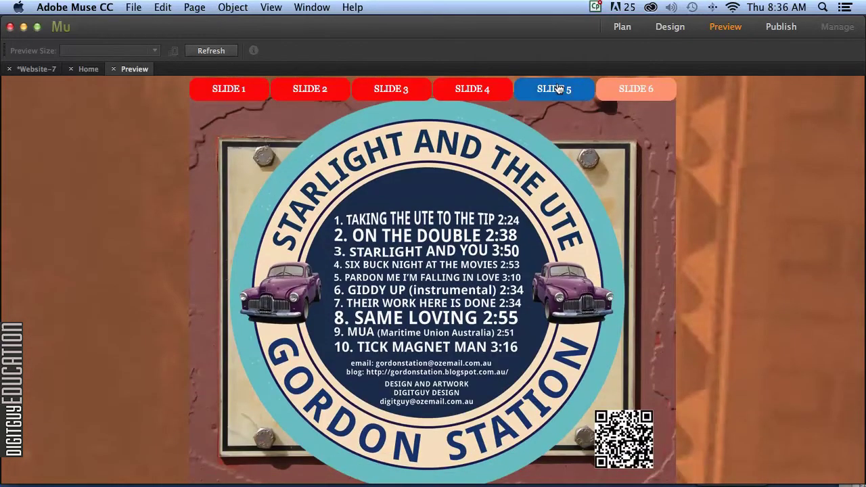
click(558, 89)
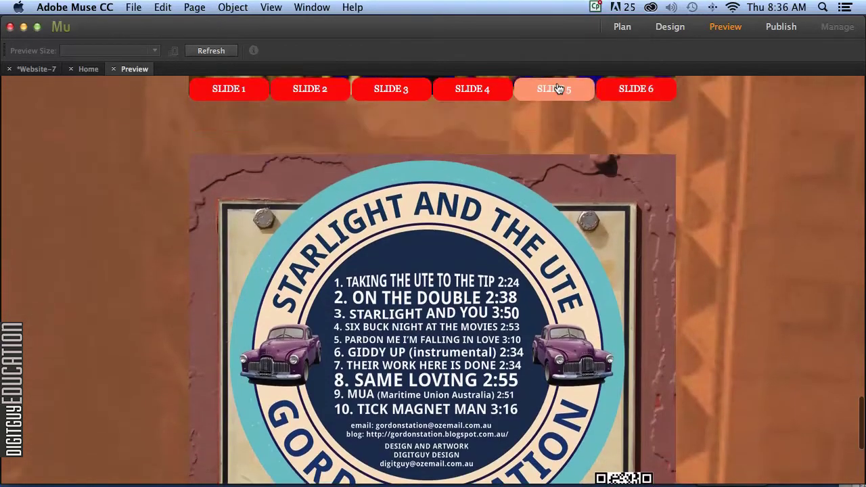
Snap the slide5 anchor to the Metropolis image top (Y 2933) and test SLIDE 5 in Preview.
click(670, 27)
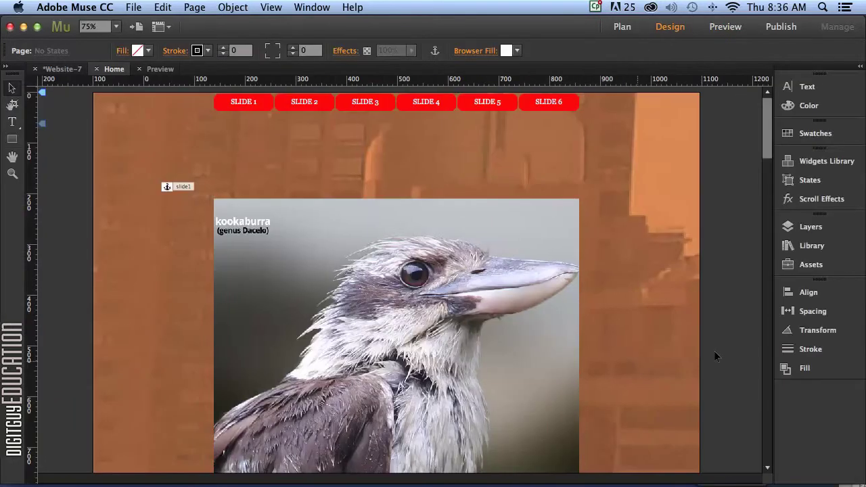
drag(767, 144, 768, 359)
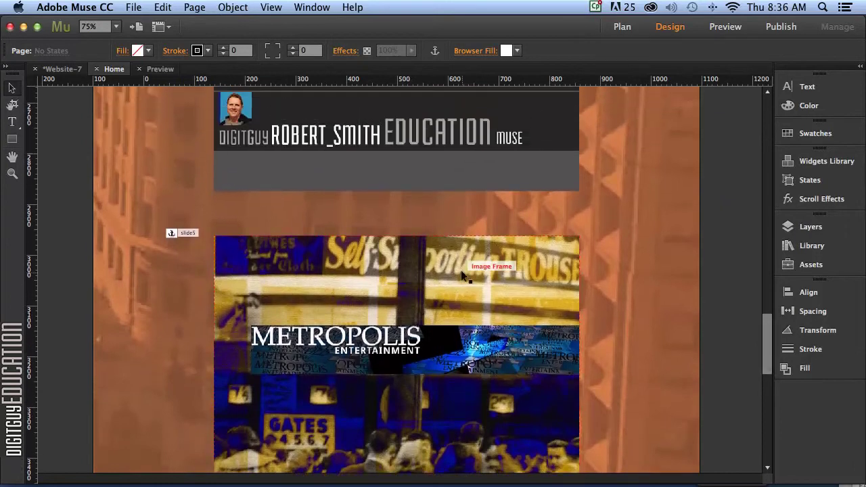
click(187, 231)
drag(188, 231, 190, 224)
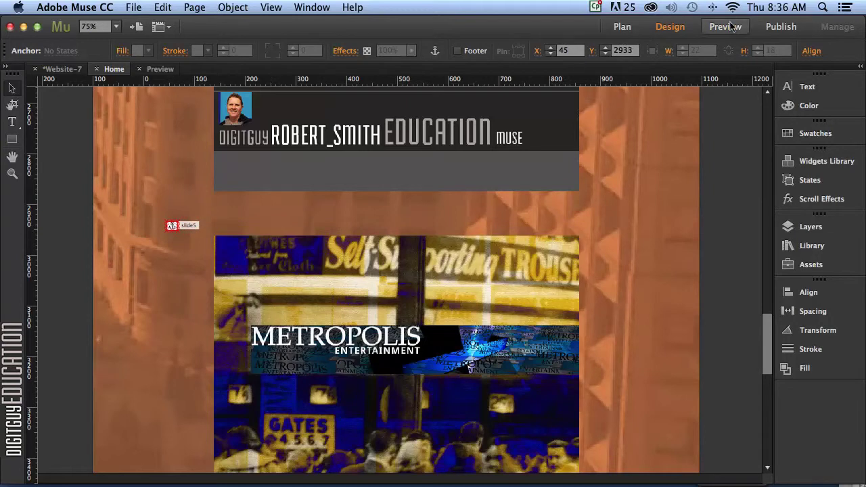
click(725, 26)
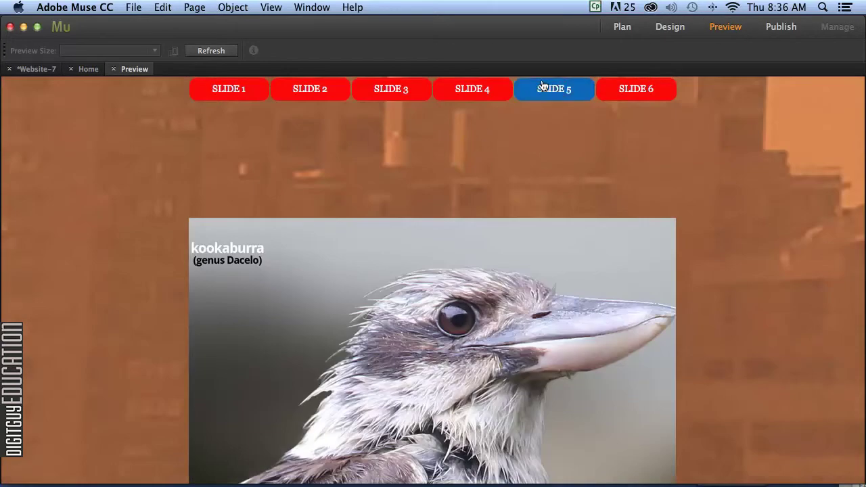
click(541, 86)
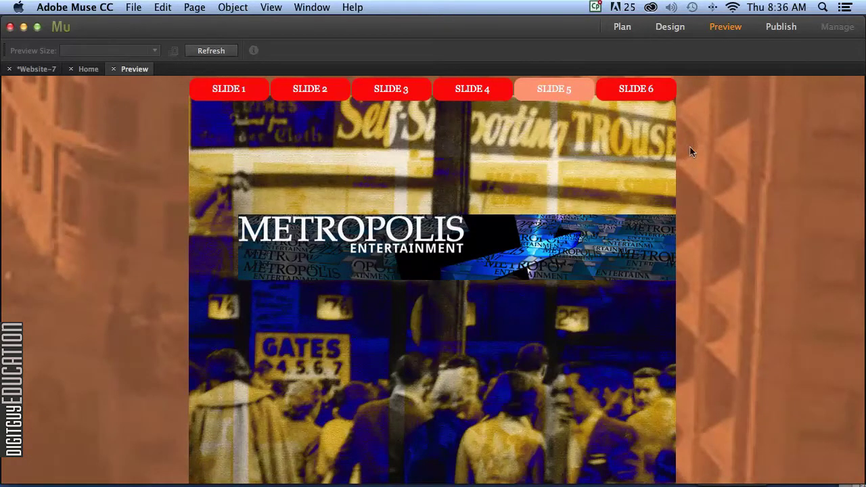
Switch back to Design mode and scroll up to the kookaburra slide under the SLIDE menu.
click(674, 27)
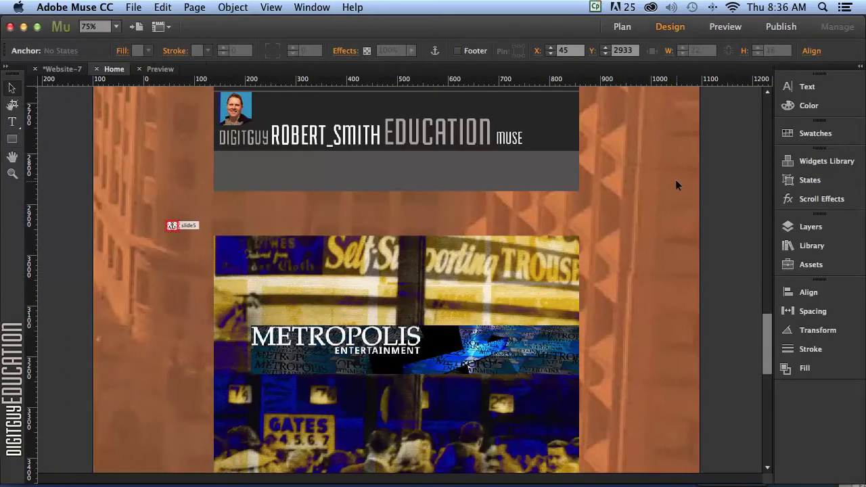
drag(763, 345, 754, 106)
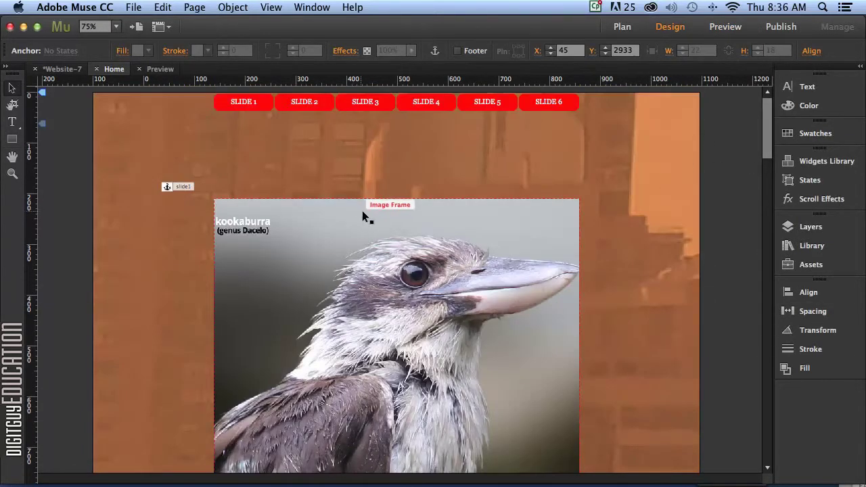